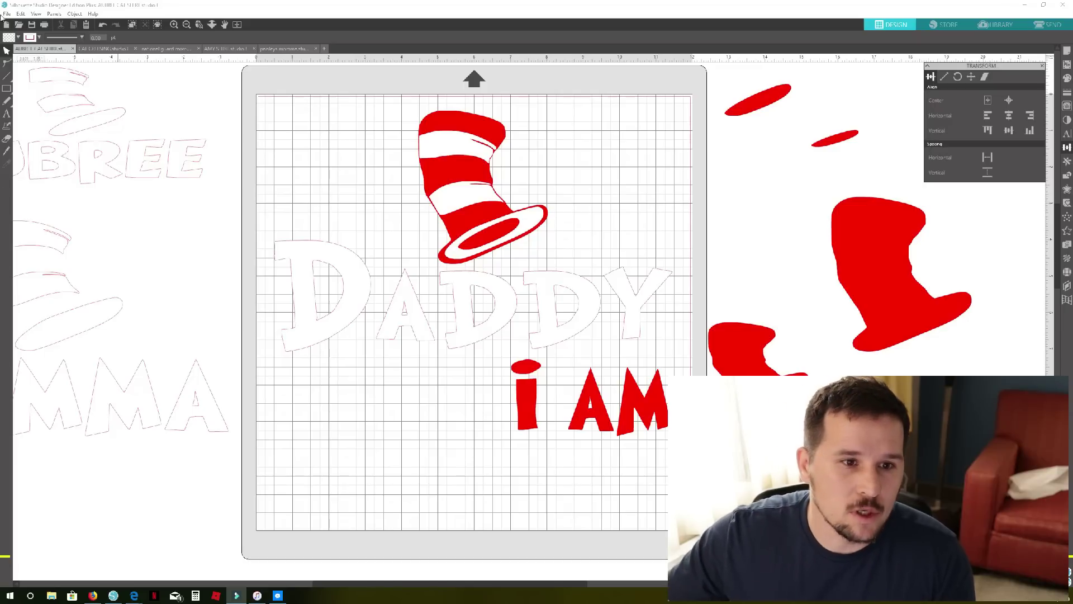
# Step: Move the Daddy I AM design slightly up the mat and ungroup it
pyautogui.click(104, 49)
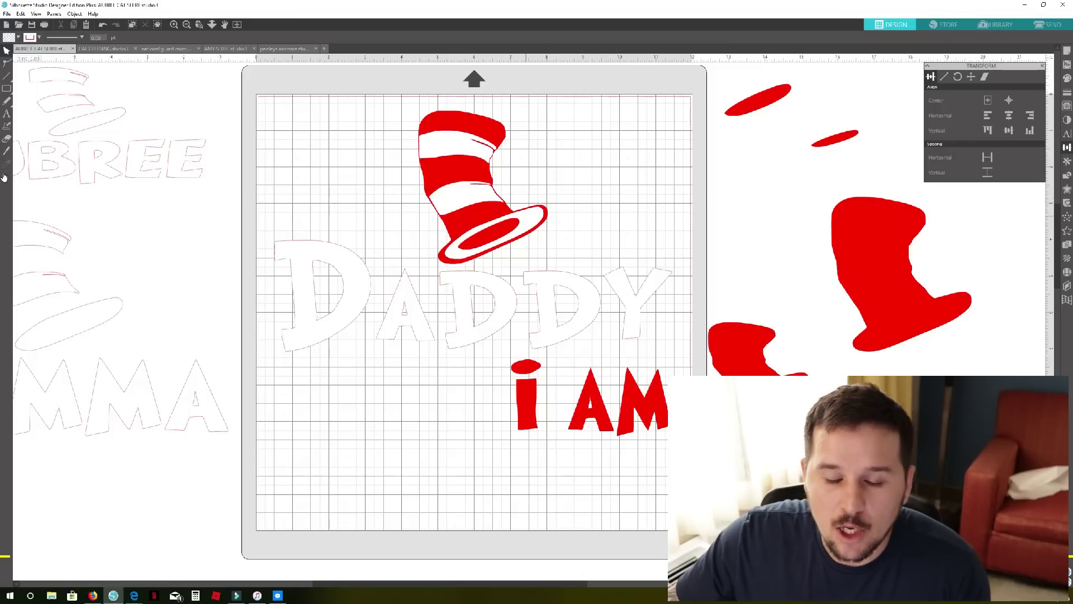
pyautogui.moveTo(472, 273)
pyautogui.mouseDown()
pyautogui.moveTo(471, 256)
pyautogui.moveTo(439, 246)
pyautogui.moveTo(456, 287)
pyautogui.moveTo(475, 271)
pyautogui.moveTo(409, 290)
pyautogui.moveTo(491, 277)
pyautogui.moveTo(469, 263)
pyautogui.moveTo(478, 265)
pyautogui.mouseUp()
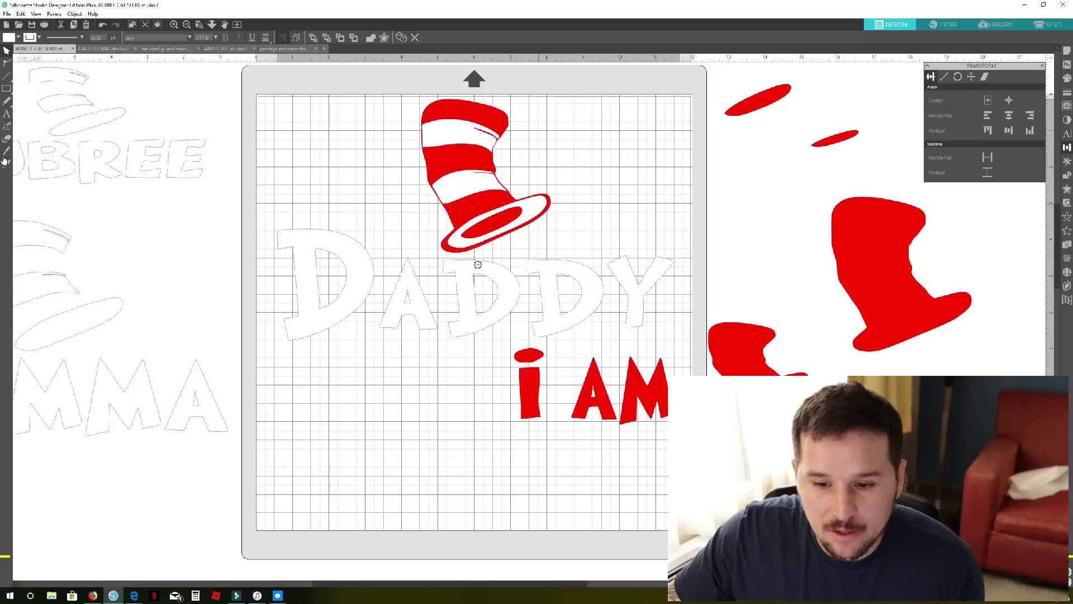
pyautogui.rightClick(540, 205)
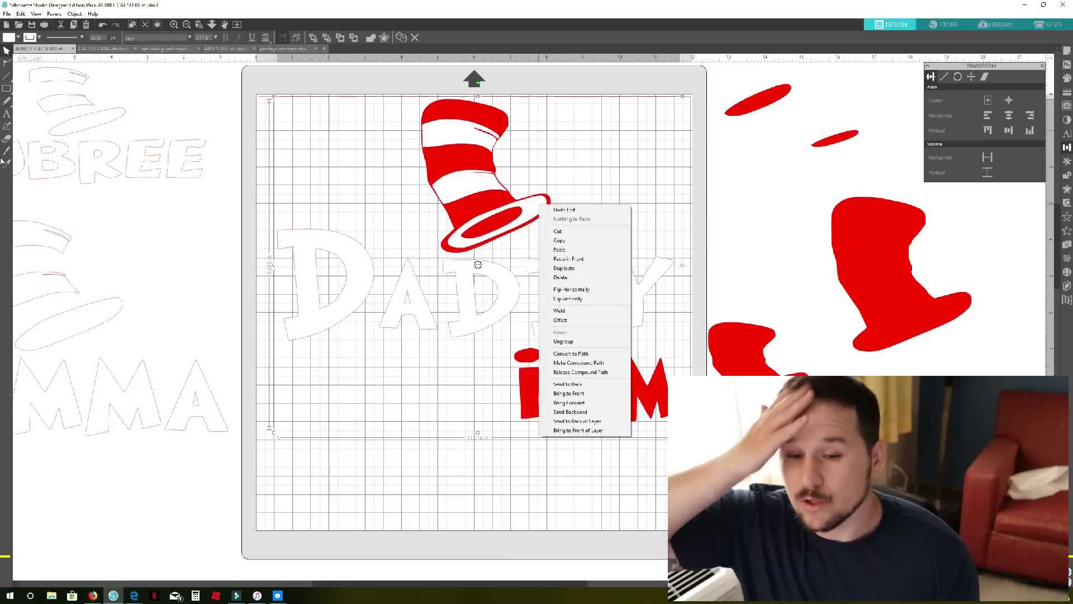
pyautogui.click(563, 341)
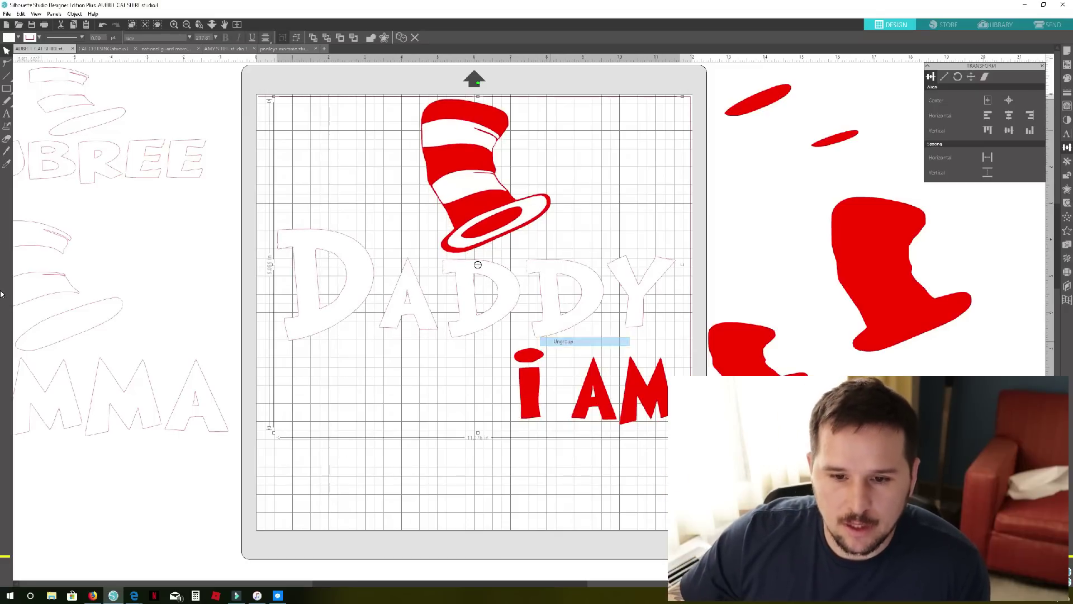
pyautogui.press('Escape')
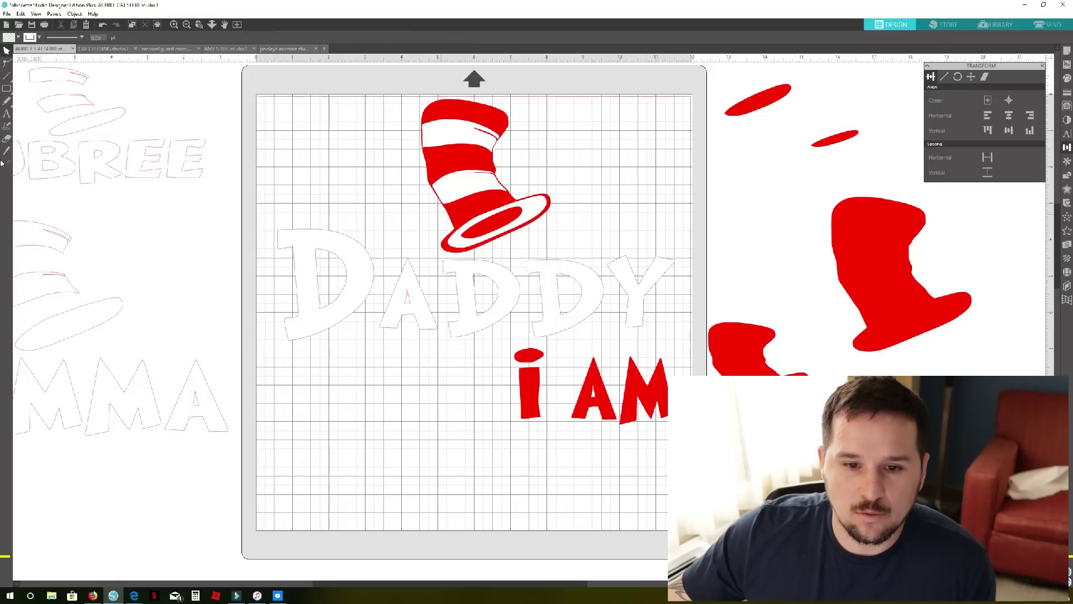
# Step: Try moving the striped hat away from the Daddy lettering and undo the move
pyautogui.moveTo(484, 175); pyautogui.dragTo(568, 147)
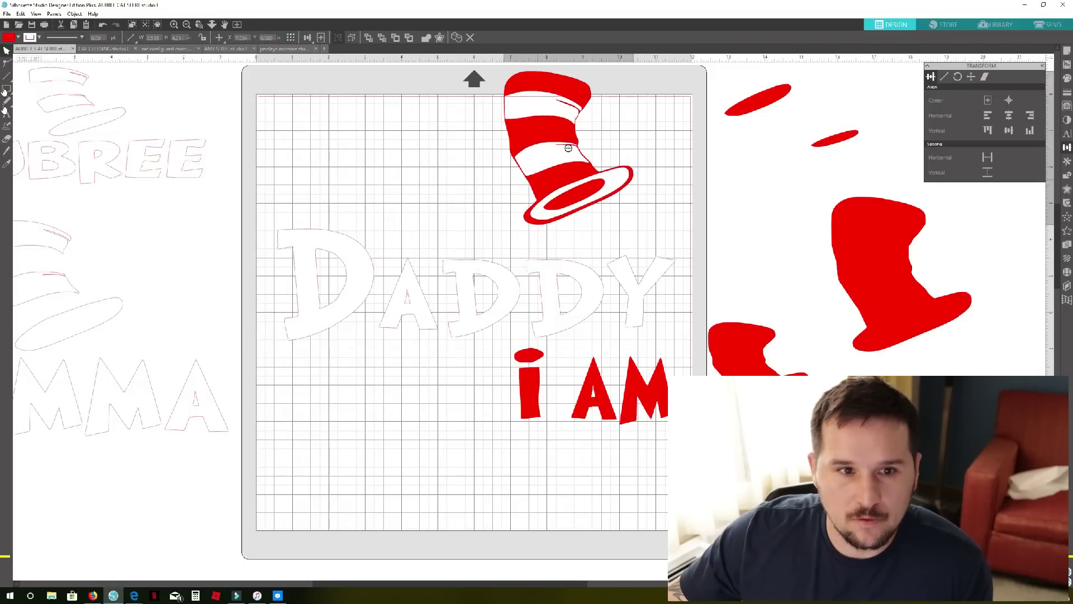
pyautogui.press('Escape')
pyautogui.hotkey('ctrl', 'z')
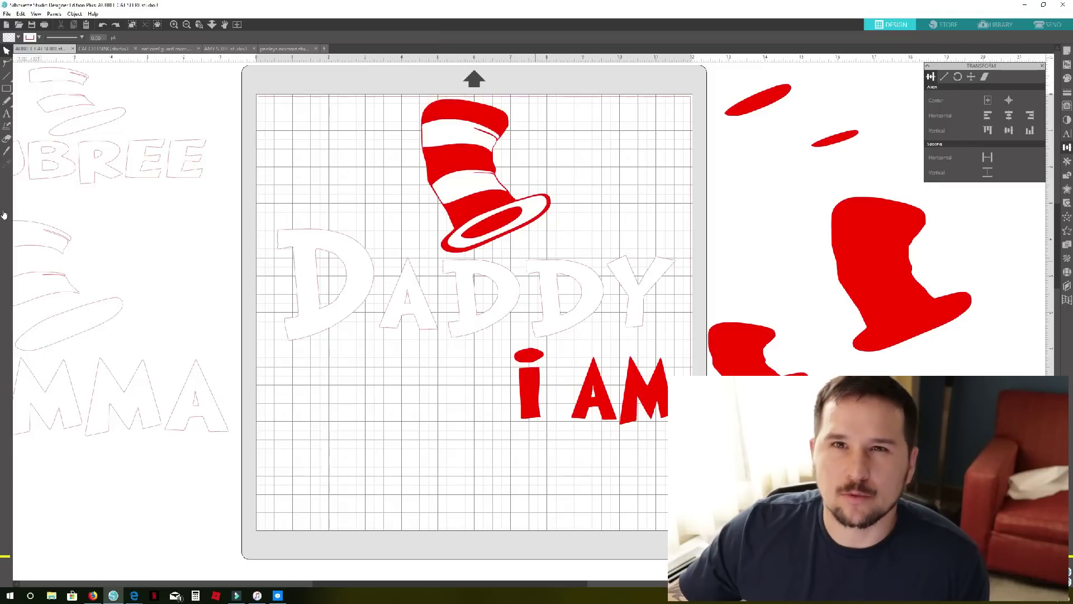
# Step: Move the upper white name design closer to the cutting mat and ungroup the striped hat above the Daddy lettering
pyautogui.moveTo(132, 158); pyautogui.dragTo(207, 166)
pyautogui.moveTo(136, 134); pyautogui.dragTo(124, 139)
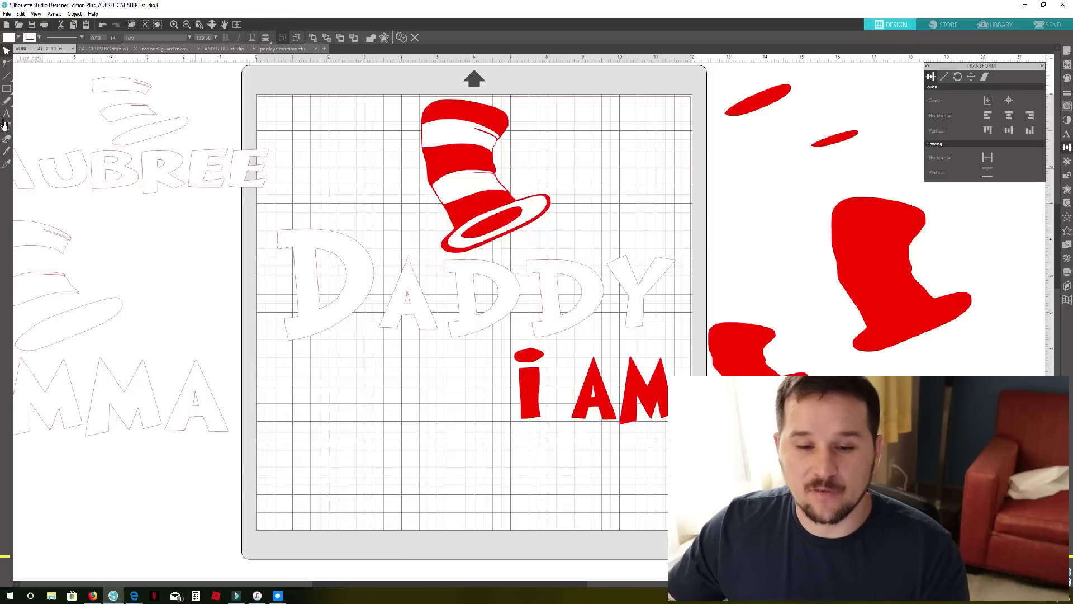
pyautogui.click(486, 176)
pyautogui.rightClick(462, 218)
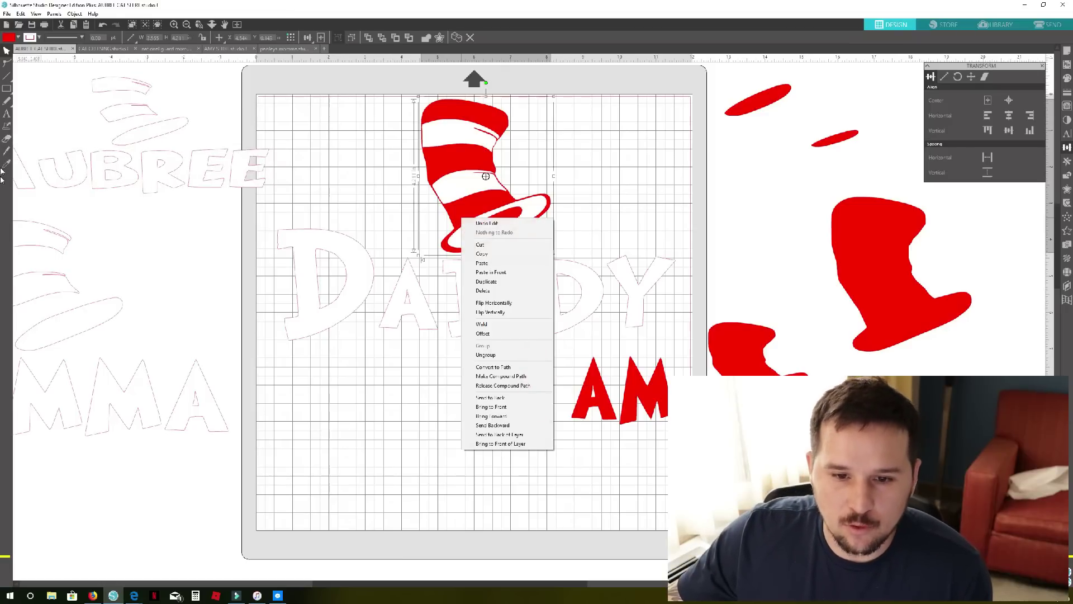
pyautogui.click(485, 355)
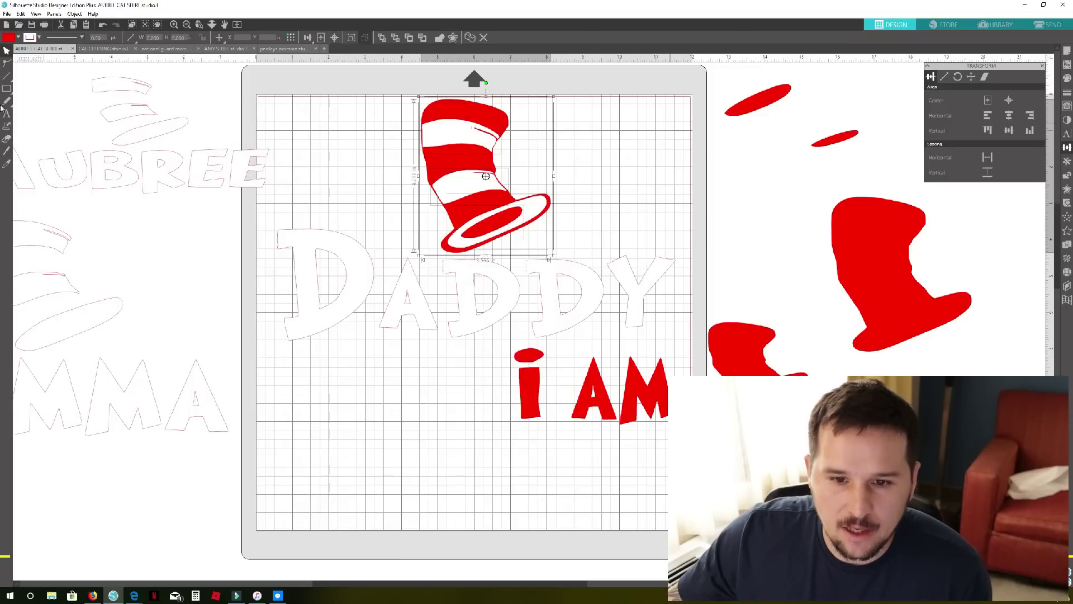
pyautogui.press('Escape')
# Step: Try pulling the upper white stripe off the red hat and undo the move
pyautogui.moveTo(462, 134); pyautogui.dragTo(518, 157)
pyautogui.press('Escape')
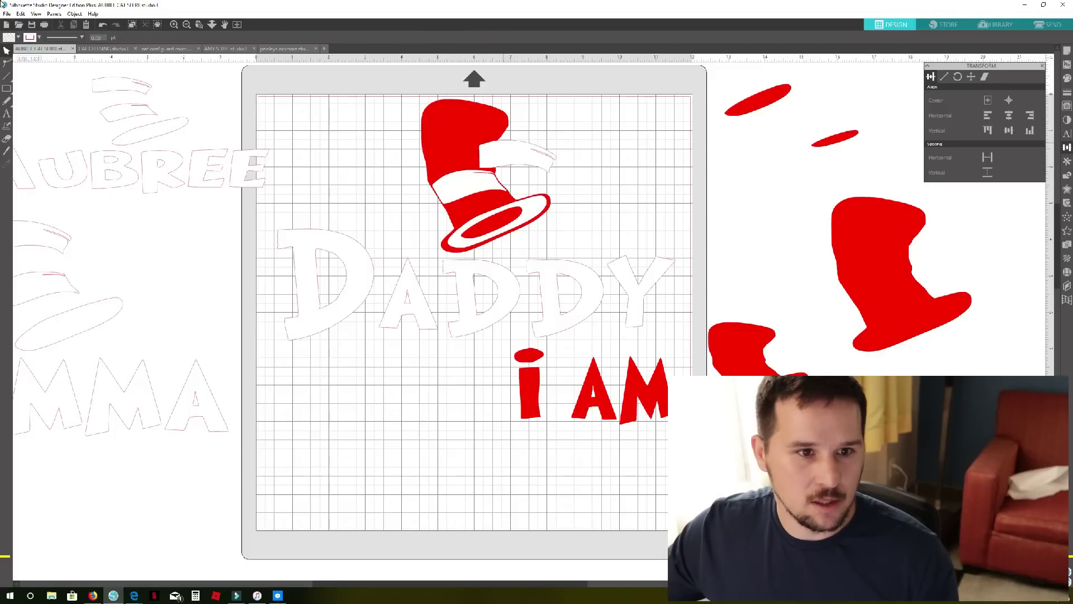
pyautogui.click(102, 24)
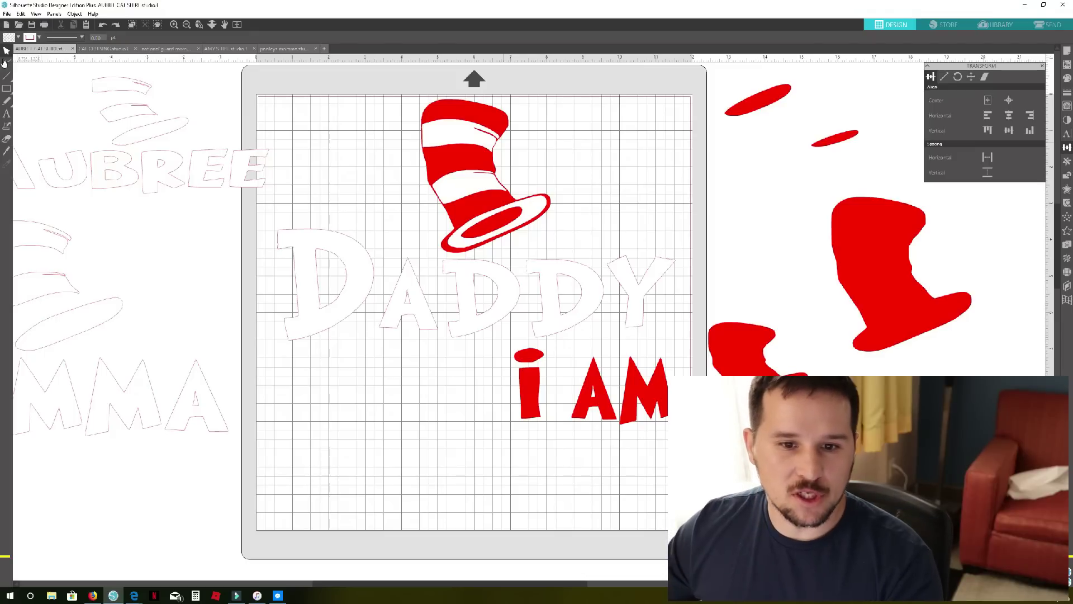
# Step: Group the hat's white stripes and brim with the Daddy lettering and move the white group down off the red hat
pyautogui.click(464, 131)
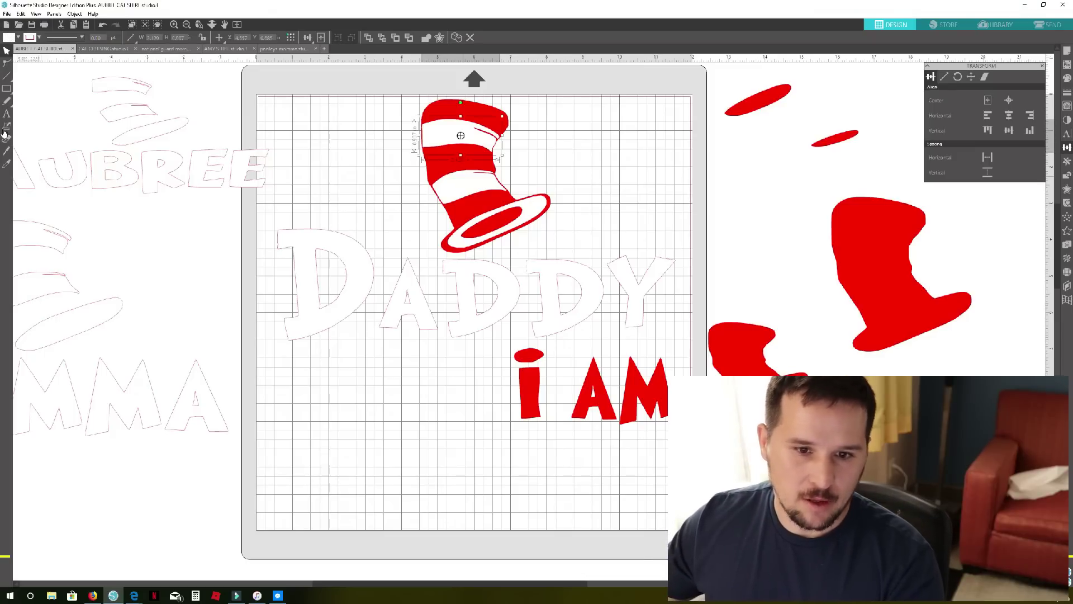
pyautogui.keyDown('shift'); pyautogui.click(463, 180); pyautogui.keyUp('shift')
pyautogui.click(4, 137)
pyautogui.keyDown('shift'); pyautogui.click(460, 279); pyautogui.keyUp('shift')
pyautogui.keyDown('shift'); pyautogui.click(531, 204); pyautogui.keyUp('shift')
pyautogui.rightClick(532, 203)
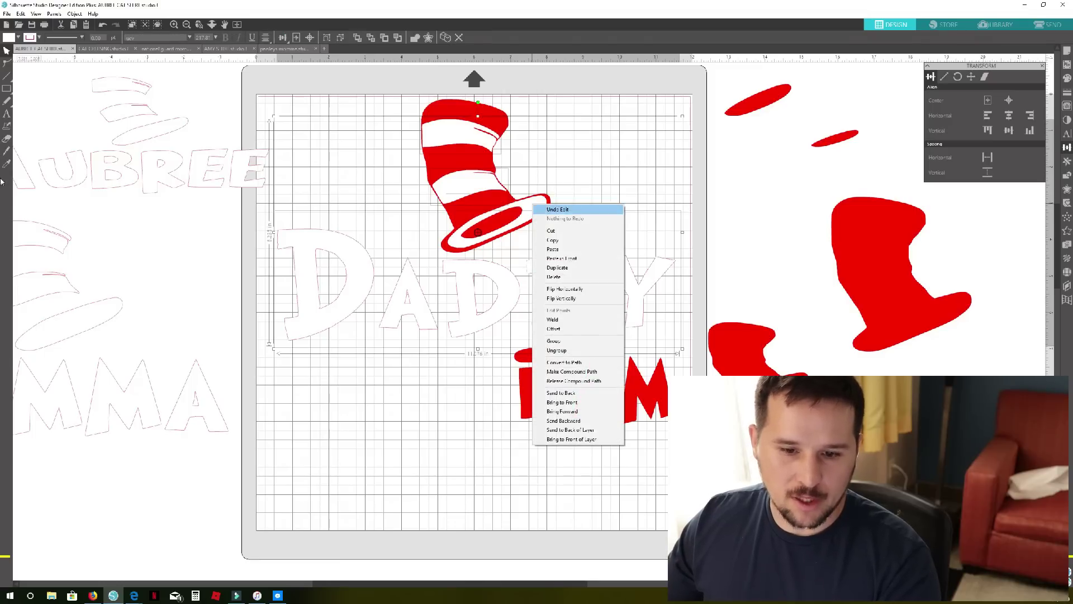
pyautogui.click(553, 340)
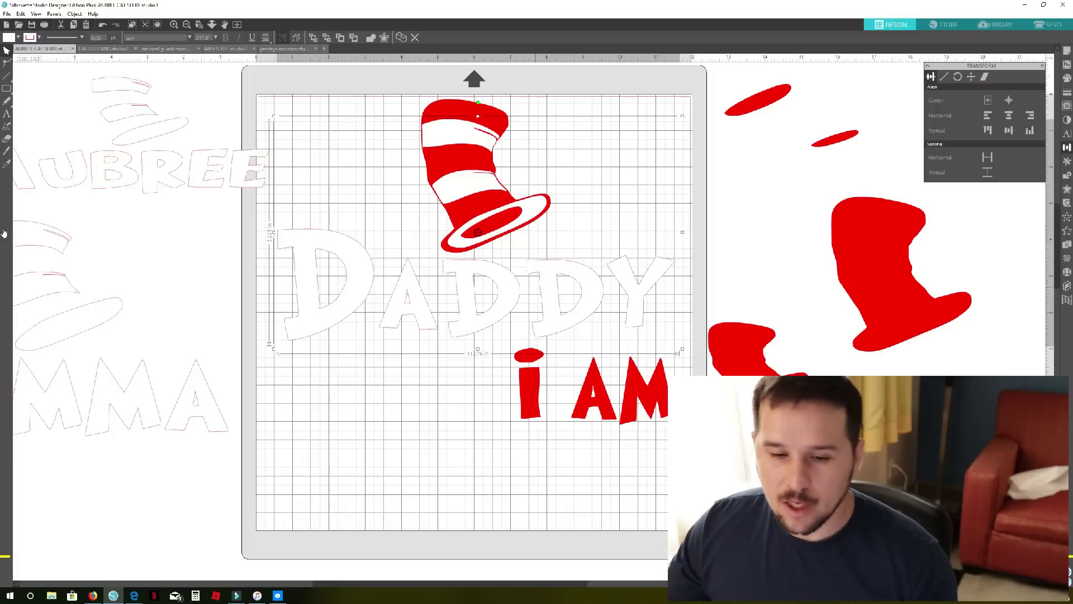
pyautogui.moveTo(478, 233); pyautogui.dragTo(289, 419)
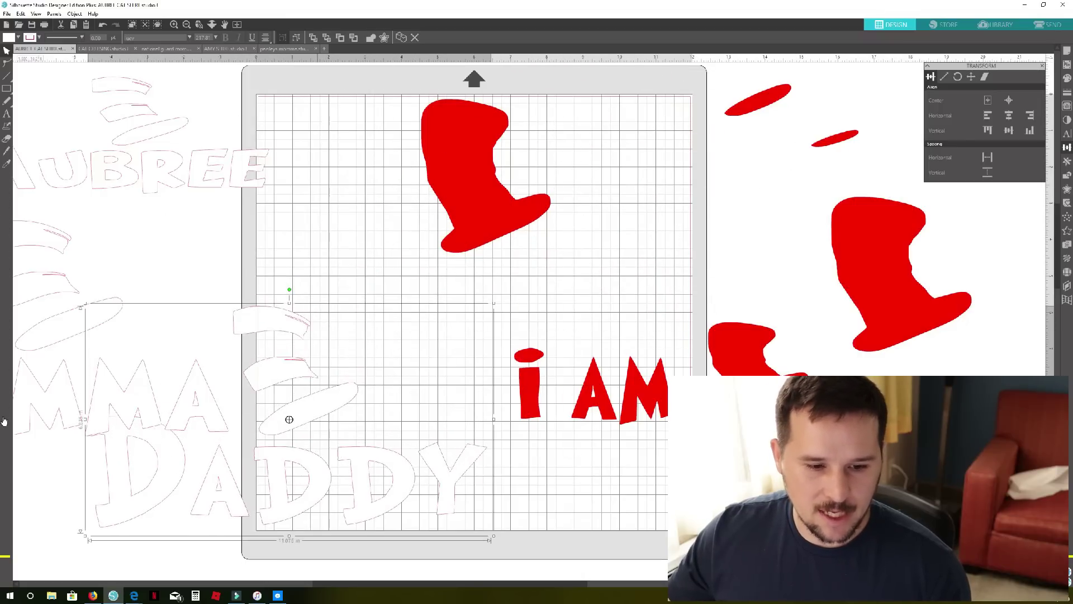
# Step: Select the solid red hat together with the I AM lettering and group them
pyautogui.click(446, 183)
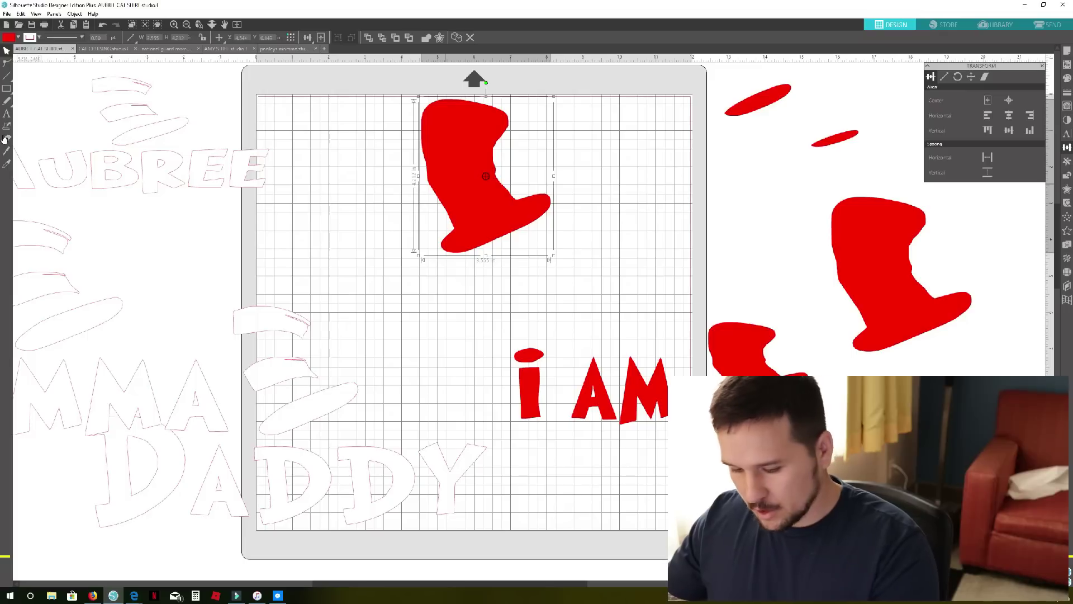
pyautogui.keyDown('shift'); pyautogui.click(537, 374); pyautogui.keyUp('shift')
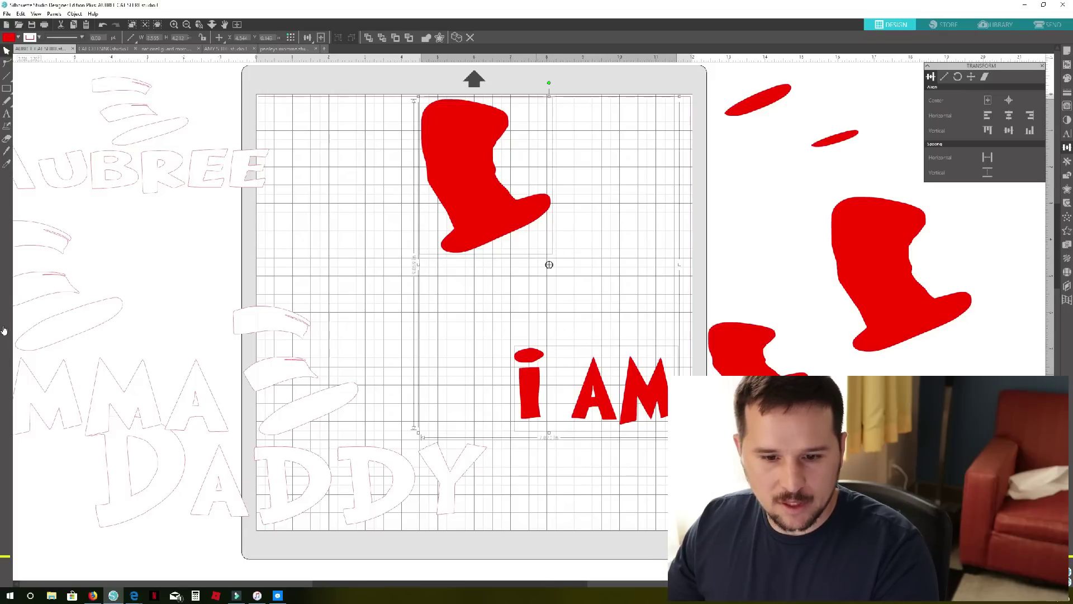
pyautogui.rightClick(537, 374)
pyautogui.press('Up')
pyautogui.press('Up')
pyautogui.press('Up')
pyautogui.press('Up')
pyautogui.press('Up')
pyautogui.press('Up')
pyautogui.press('Down')
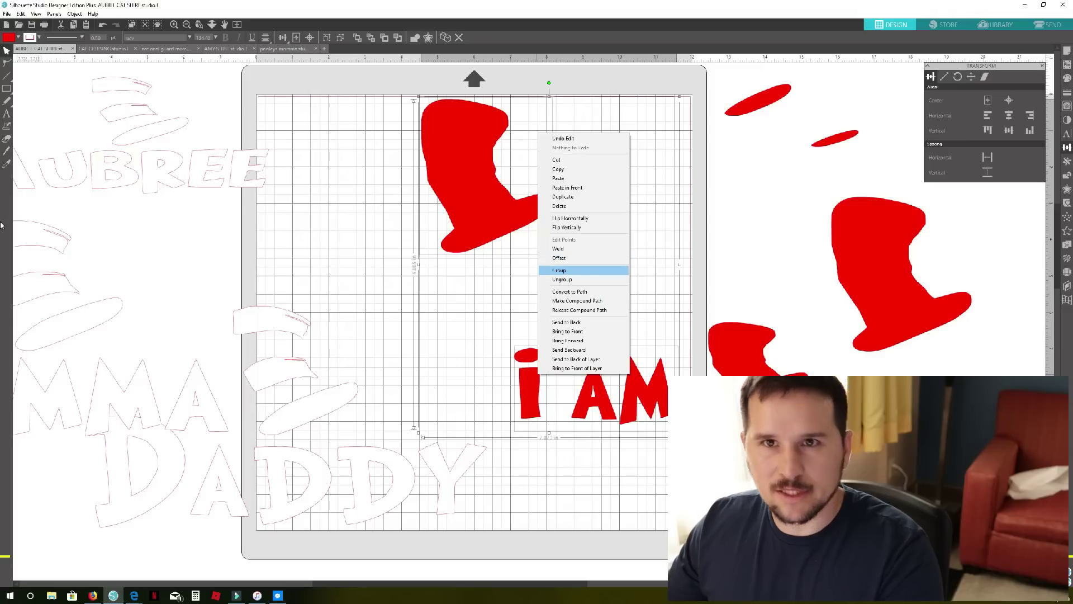
pyautogui.click(559, 270)
# Step: Move the small red brim ellipse off the mat and shift the red hat and I AM group slightly down
pyautogui.moveTo(492, 222)
pyautogui.mouseDown()
pyautogui.moveTo(640, 218)
pyautogui.moveTo(816, 163)
pyautogui.moveTo(800, 170)
pyautogui.mouseUp()
pyautogui.click(492, 216)
pyautogui.moveTo(549, 265); pyautogui.dragTo(530, 274)
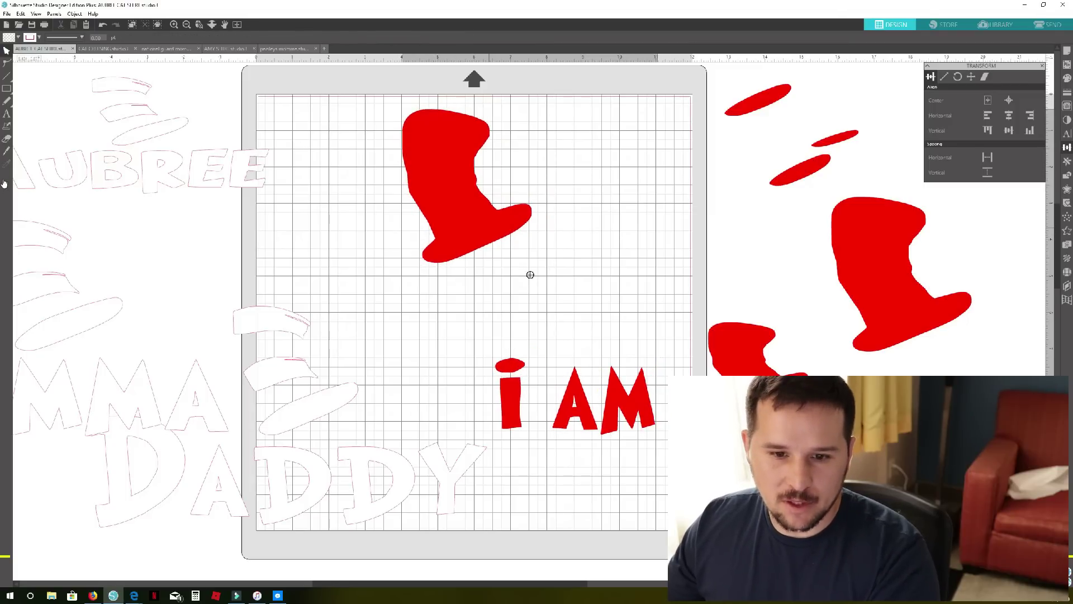
# Step: Ungroup the red hat and I AM lettering and move the hat separately to the mat's upper-left corner
pyautogui.rightClick(491, 229)
pyautogui.click(513, 365)
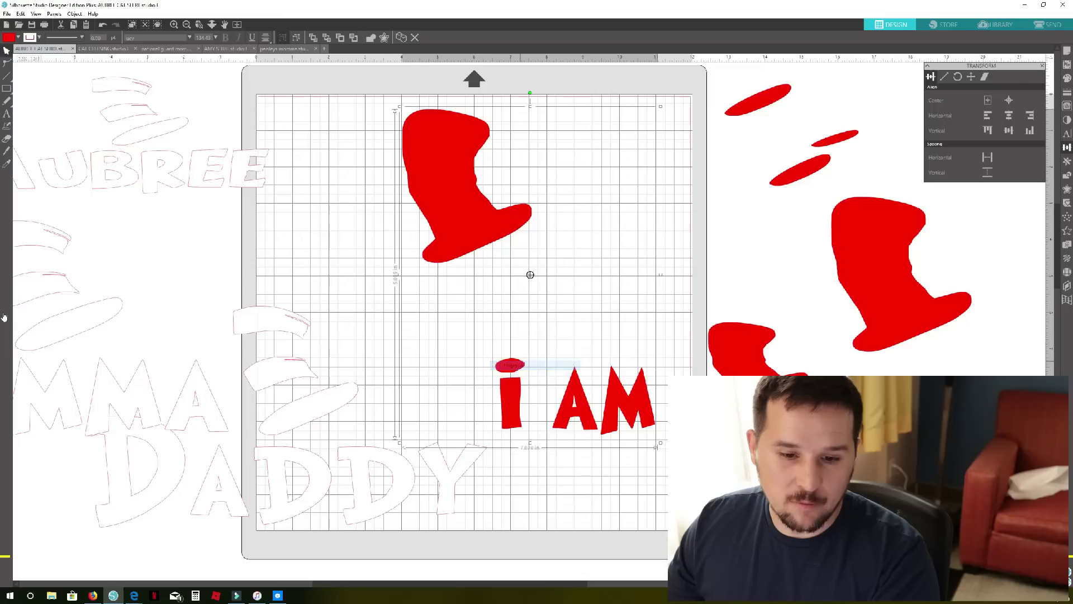
pyautogui.click(1, 308)
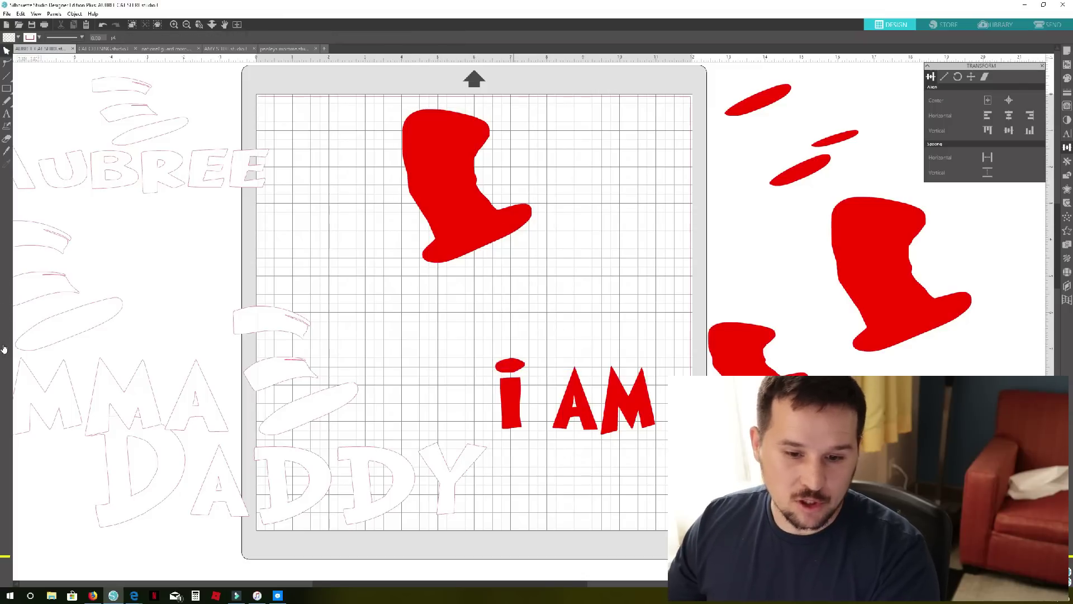
pyautogui.moveTo(576, 397); pyautogui.dragTo(576, 386)
pyautogui.click(391, 313)
pyautogui.moveTo(467, 186); pyautogui.dragTo(330, 173)
# Step: Undo the separate moves of the red hat and the I AM lettering
pyautogui.hotkey('ctrl', 'z')
pyautogui.hotkey('ctrl', 'z')
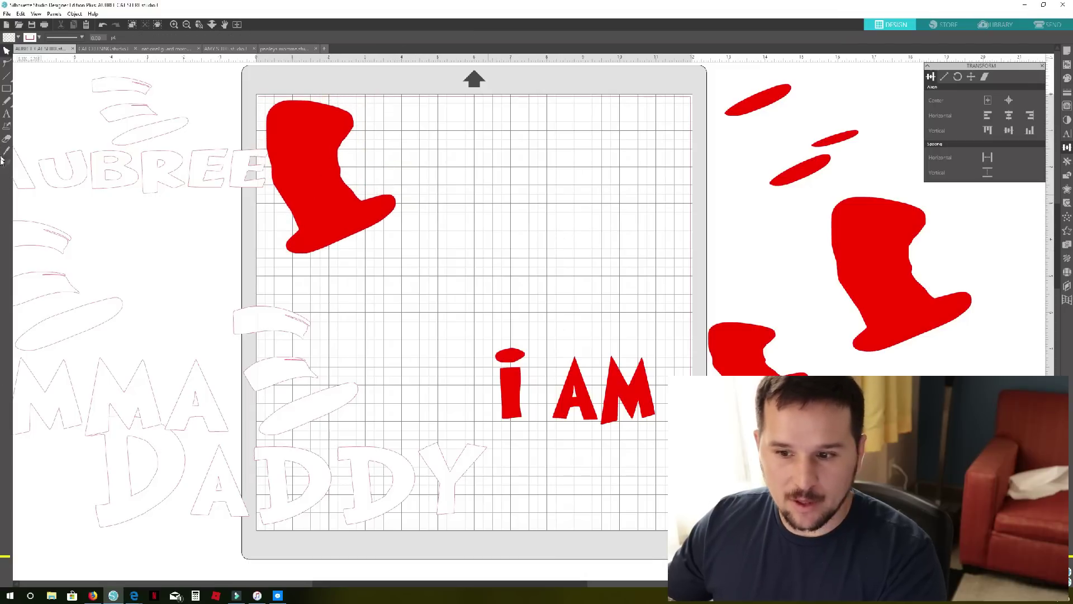
pyautogui.hotkey('ctrl', 'z')
pyautogui.hotkey('ctrl', 'z')
pyautogui.hotkey('ctrl', 'z')
pyautogui.hotkey('ctrl', 'z')
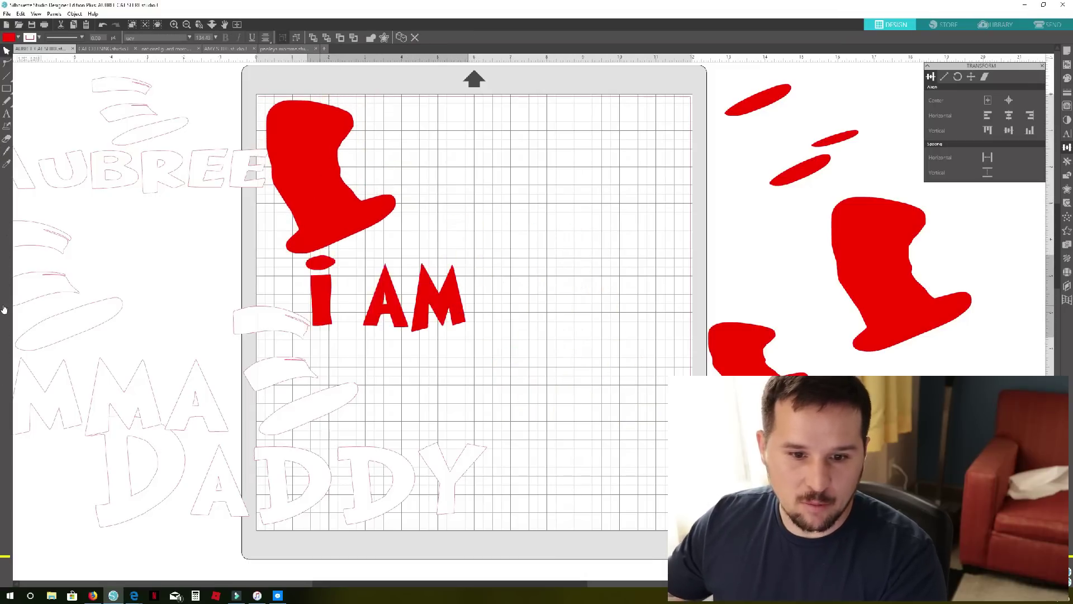
pyautogui.hotkey('ctrl', 'z')
pyautogui.hotkey('ctrl', 'z')
pyautogui.hotkey('ctrl', 'z')
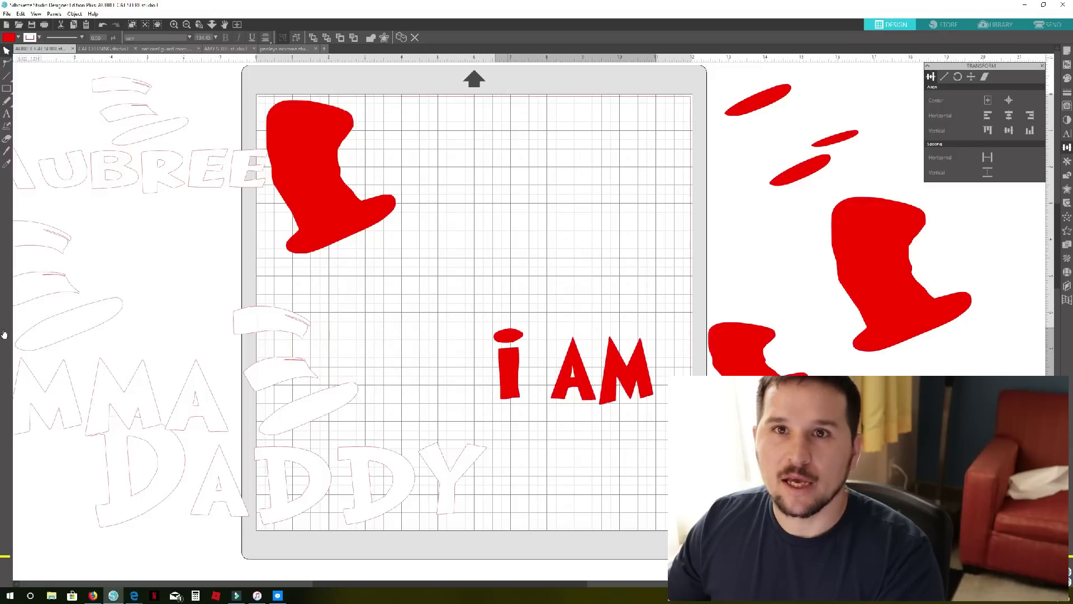
pyautogui.hotkey('ctrl', 'z')
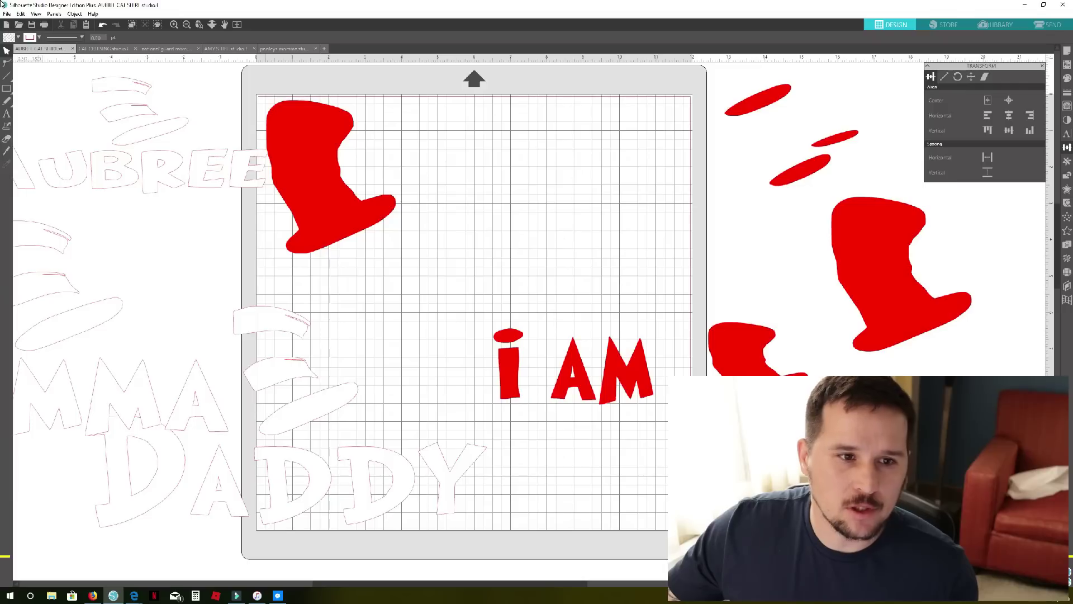
pyautogui.hotkey('ctrl', 'z')
pyautogui.hotkey('ctrl', 'z')
pyautogui.hotkey('ctrl', 'z')
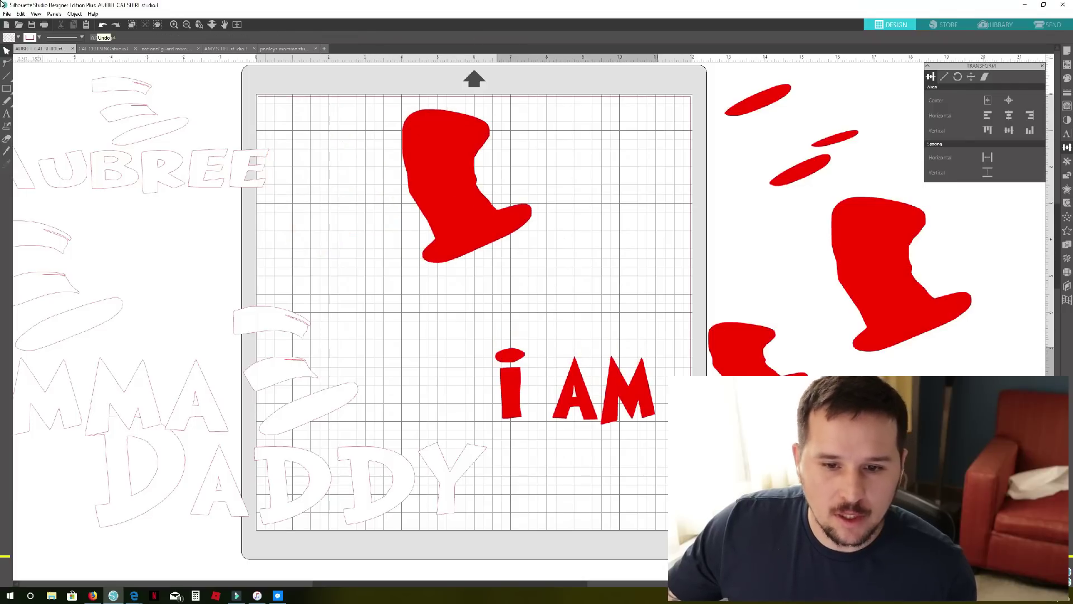
pyautogui.hotkey('ctrl', 'z')
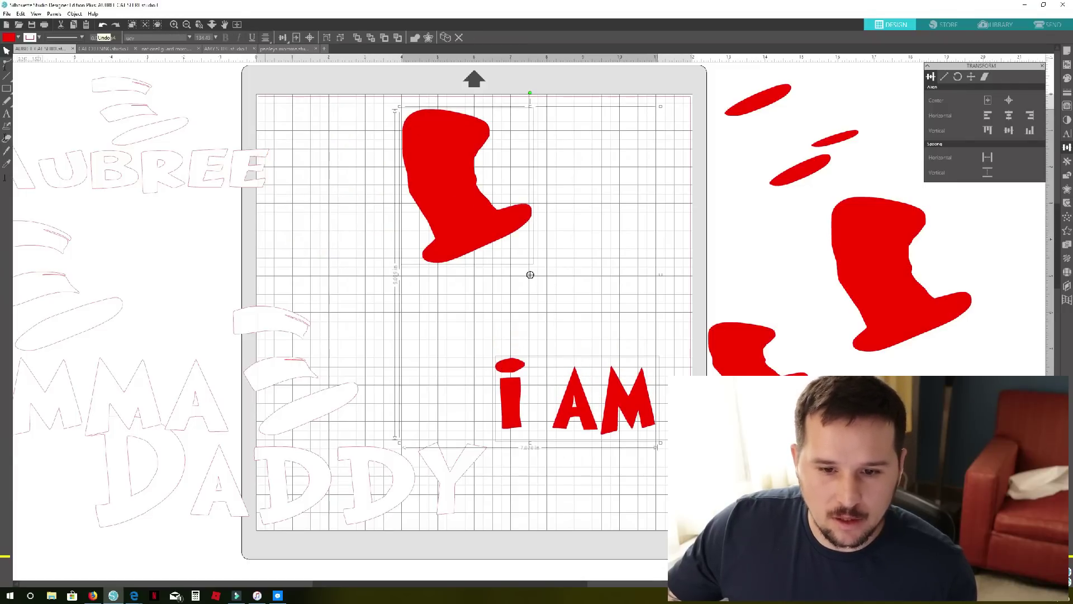
# Step: Reselect the red hat and the I AM lettering and group them again
pyautogui.press('Escape')
pyautogui.hotkey('ctrl', 'y')
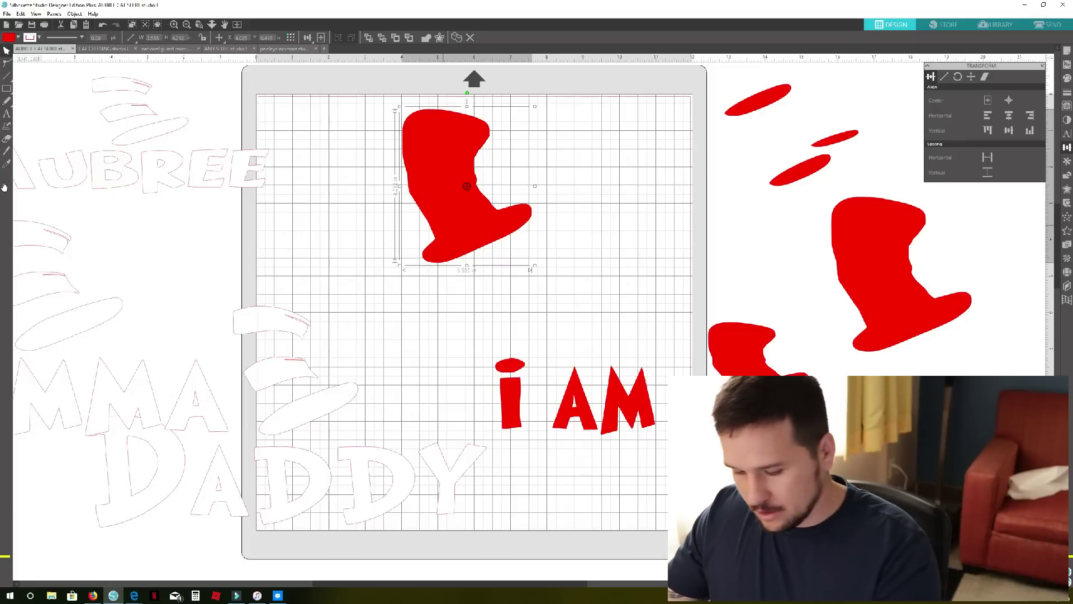
pyautogui.keyDown('shift'); pyautogui.click(574, 386); pyautogui.keyUp('shift')
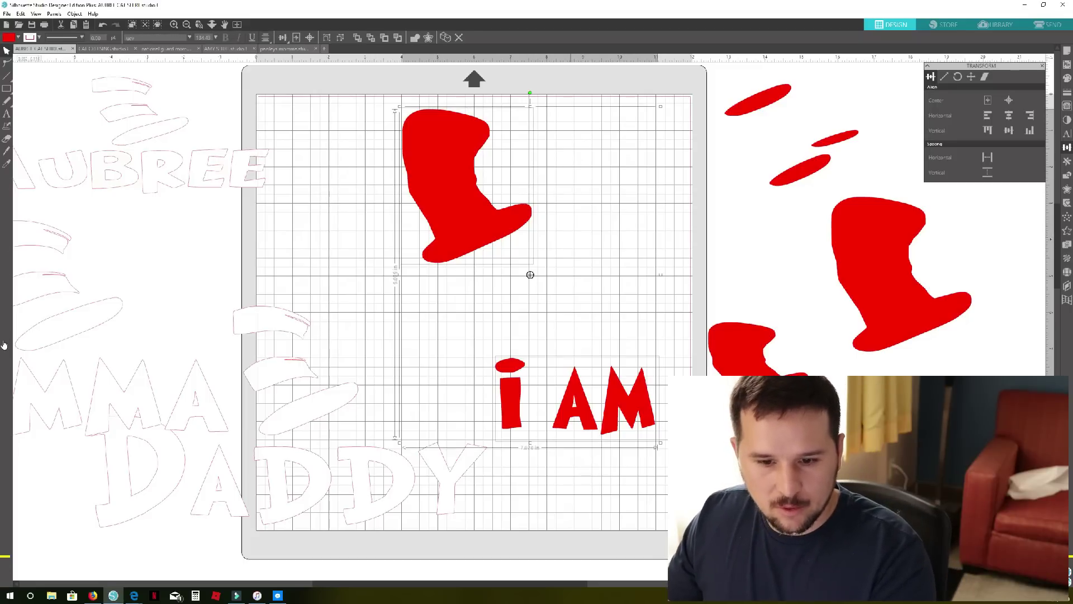
pyautogui.rightClick(571, 148)
pyautogui.press('Up')
pyautogui.press('Up')
pyautogui.press('Up')
pyautogui.press('Up')
pyautogui.press('Up')
pyautogui.press('Up')
pyautogui.press('Up')
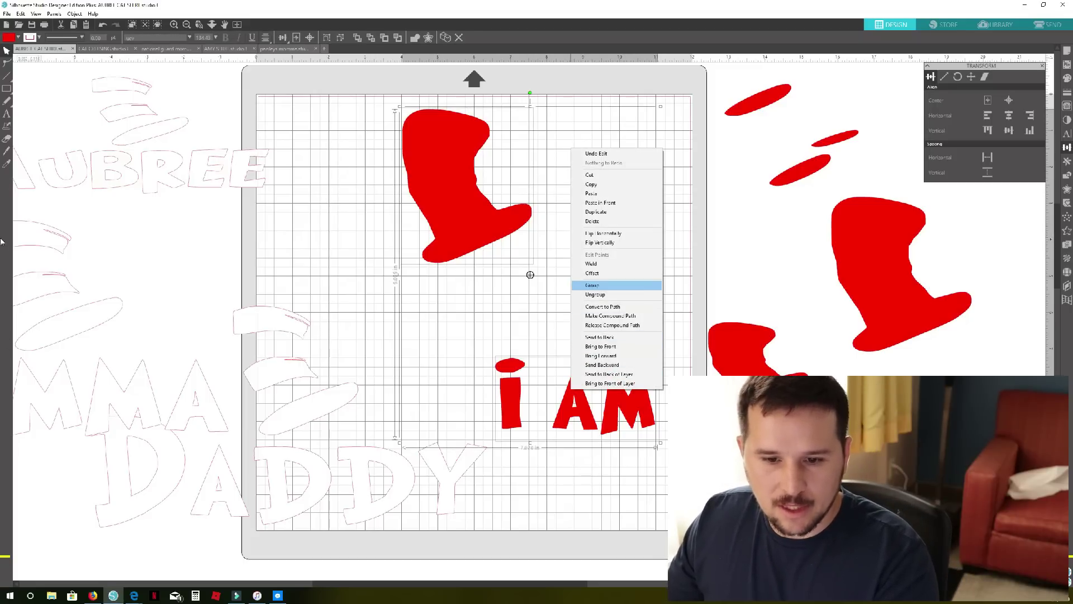
pyautogui.press('Return')
# Step: Position the red hat and I AM group near the mat's upper-left corner, inside the cut border
pyautogui.moveTo(447, 184)
pyautogui.mouseDown()
pyautogui.moveTo(537, 173)
pyautogui.moveTo(394, 145)
pyautogui.moveTo(224, 219)
pyautogui.moveTo(321, 178)
pyautogui.mouseUp()
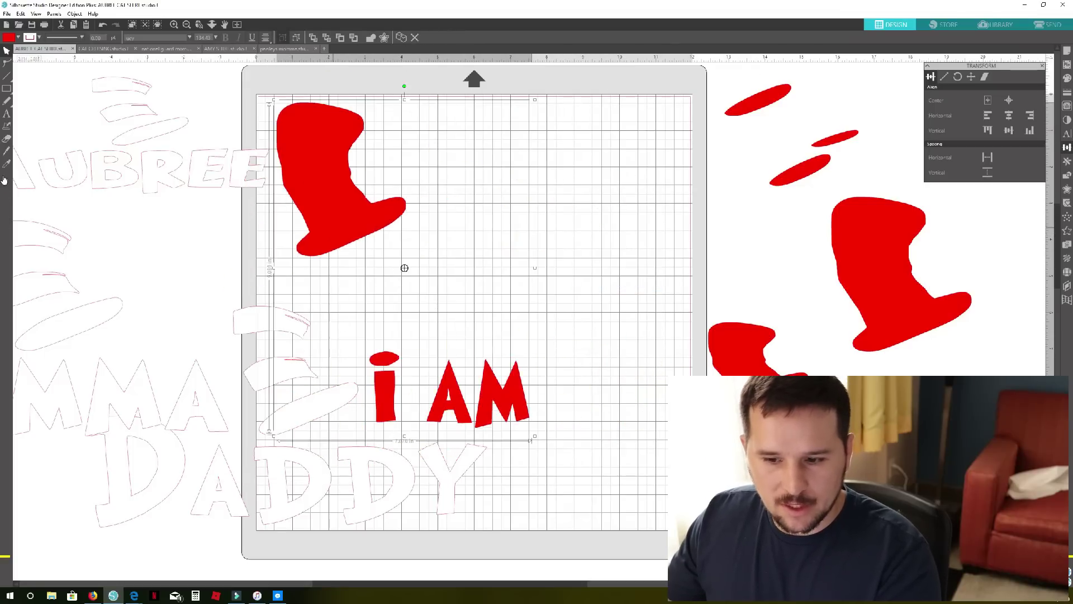
pyautogui.press('Right')
pyautogui.press('Right')
pyautogui.press('Right')
pyautogui.press('Right')
pyautogui.press('Right')
pyautogui.press('Right')
pyautogui.press('Up')
# Step: Bring the second red hat and I AM group onto the mat beside the first and nudge it toward the upper edge
pyautogui.moveTo(872, 257); pyautogui.dragTo(545, 172)
pyautogui.press('Left')
pyautogui.press('Left')
pyautogui.press('Left')
pyautogui.press('Left')
pyautogui.press('Left')
pyautogui.press('Up')
pyautogui.press('Up')
pyautogui.press('Up')
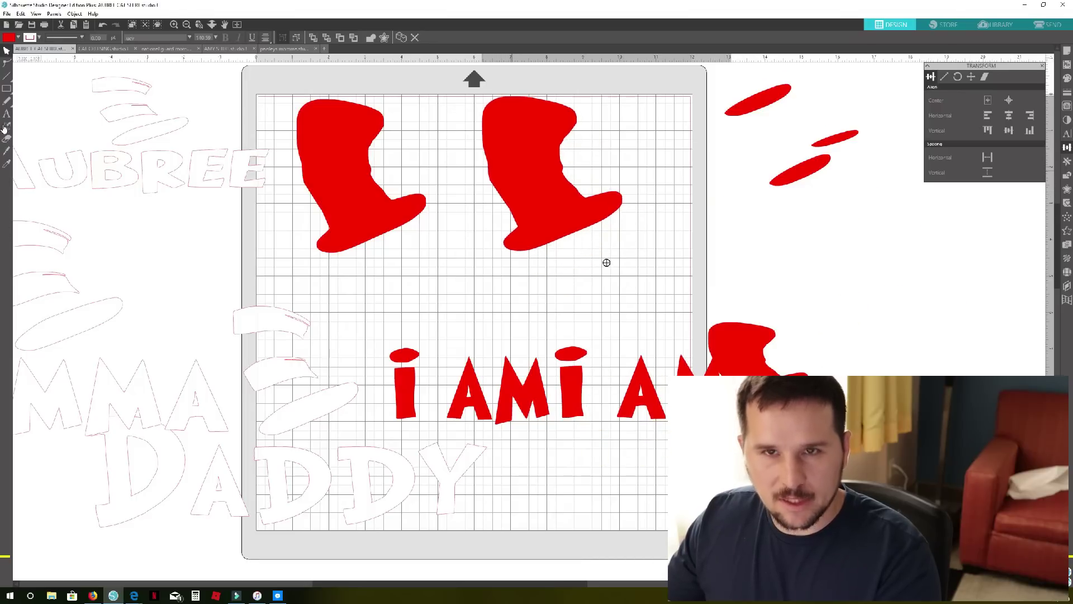
# Step: Move both red hat and I AM groups off the mat into the empty workspace beside it
pyautogui.moveTo(516, 173)
pyautogui.mouseDown()
pyautogui.moveTo(851, 278)
pyautogui.moveTo(942, 284)
pyautogui.moveTo(925, 273)
pyautogui.mouseUp()
pyautogui.click(838, 262)
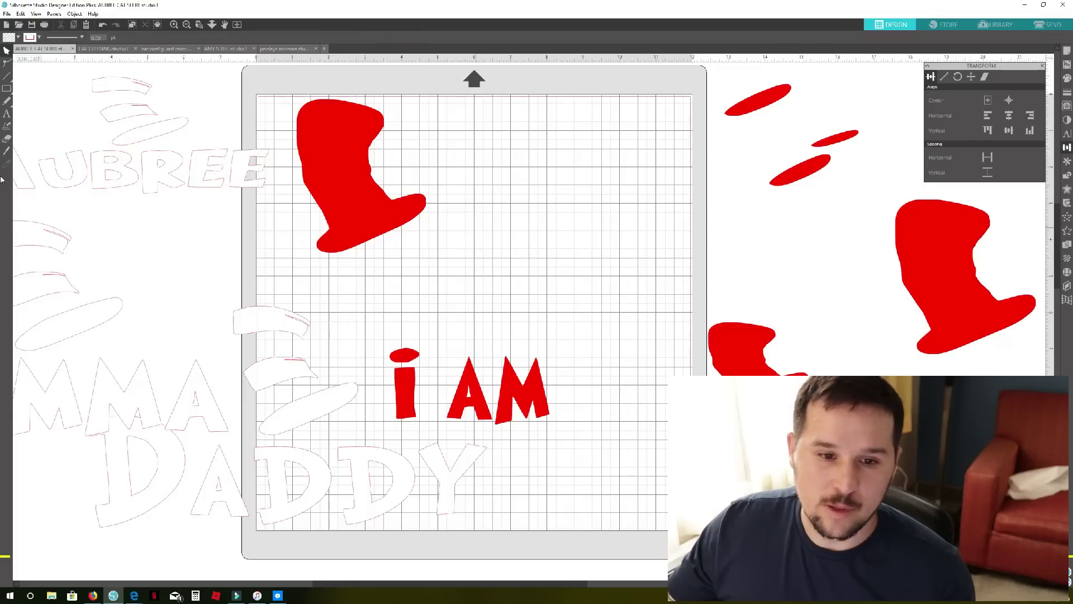
pyautogui.hotkey('ctrl', 'z')
pyautogui.hotkey('ctrl', 'z')
pyautogui.hotkey('ctrl', 'z')
pyautogui.hotkey('ctrl', 'z')
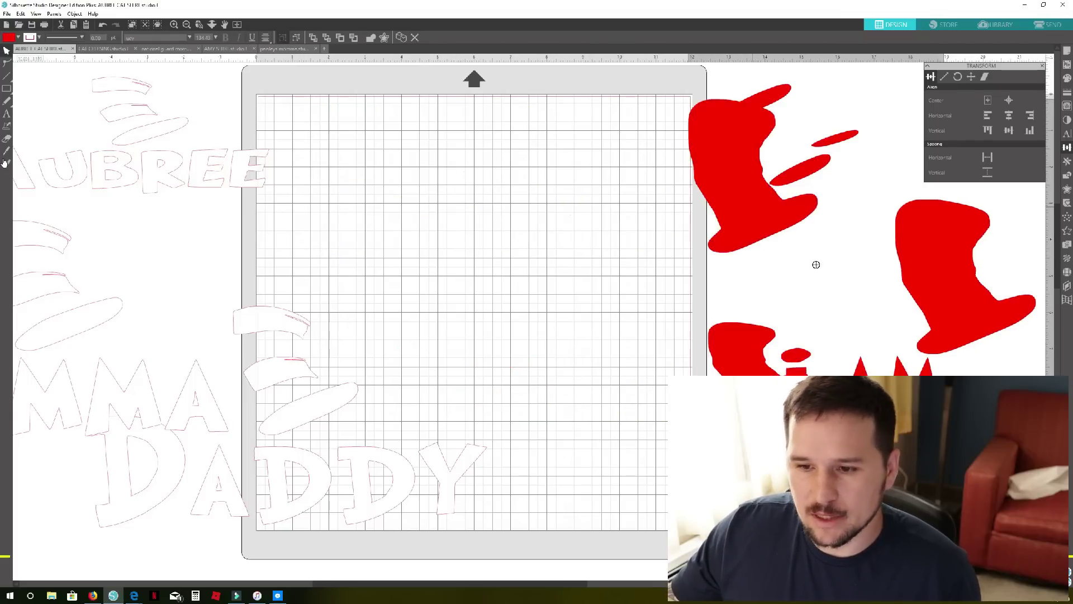
# Step: Undo the recent moves of the red hat and I AM groups beside the mat
pyautogui.hotkey('ctrl', 'z')
pyautogui.hotkey('ctrl', 'z')
pyautogui.hotkey('ctrl', 'z')
pyautogui.hotkey('ctrl', 'z')
pyautogui.hotkey('ctrl', 'z')
pyautogui.hotkey('ctrl', 'z')
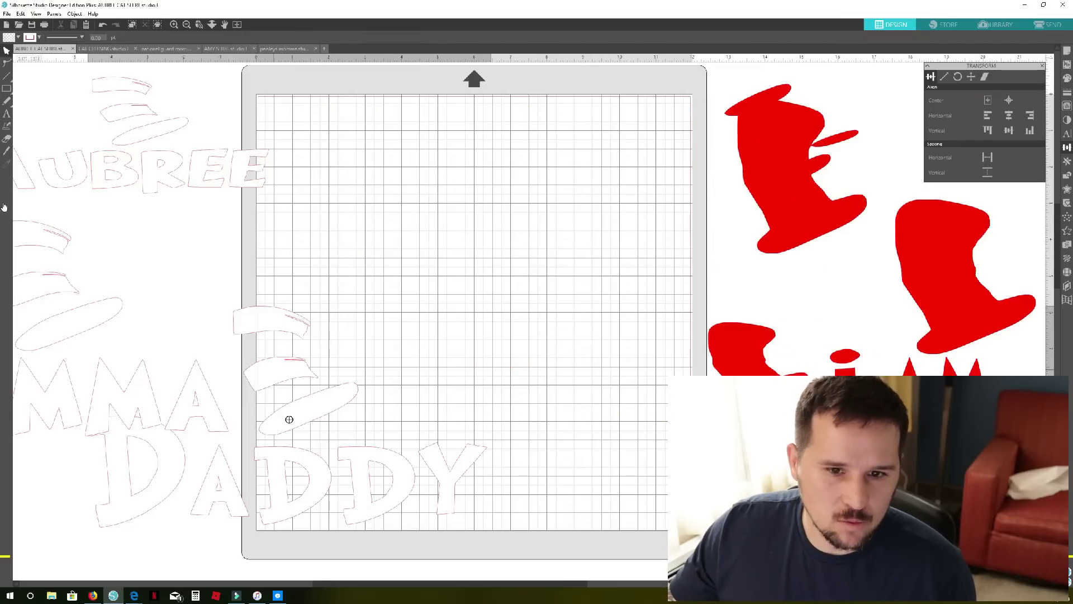
# Step: Undo the earlier moves of the white Daddy design and the smaller white name design until both are back on the mat
pyautogui.hotkey('ctrl', 'z')
pyautogui.hotkey('ctrl', 'z')
pyautogui.hotkey('ctrl', 'z')
pyautogui.hotkey('ctrl', 'z')
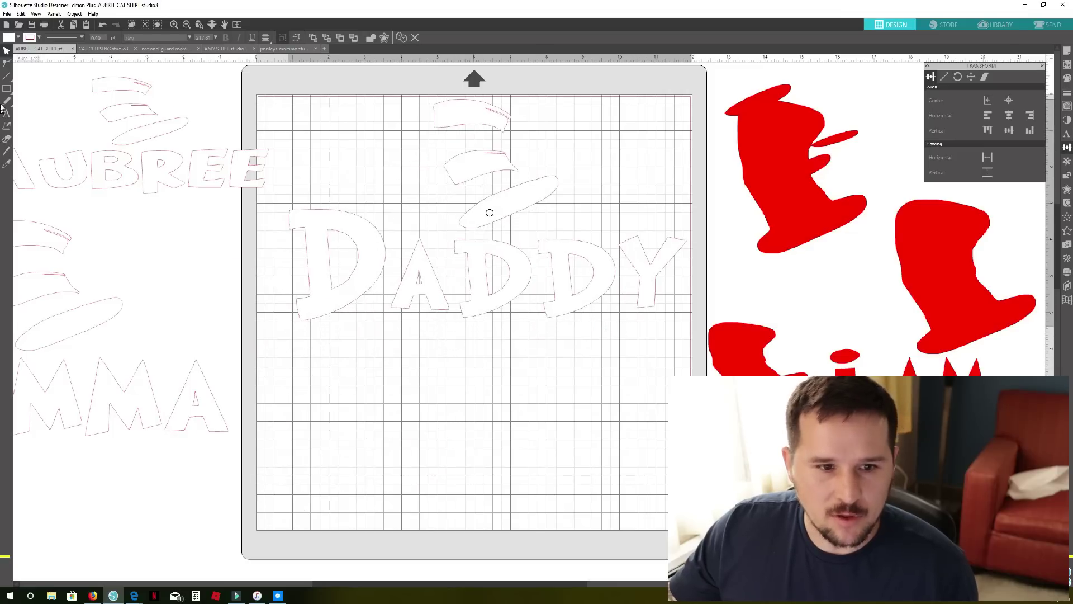
pyautogui.hotkey('ctrl', 'z')
pyautogui.hotkey('ctrl', 'z')
pyautogui.hotkey('ctrl', 'z')
pyautogui.hotkey('ctrl', 'z')
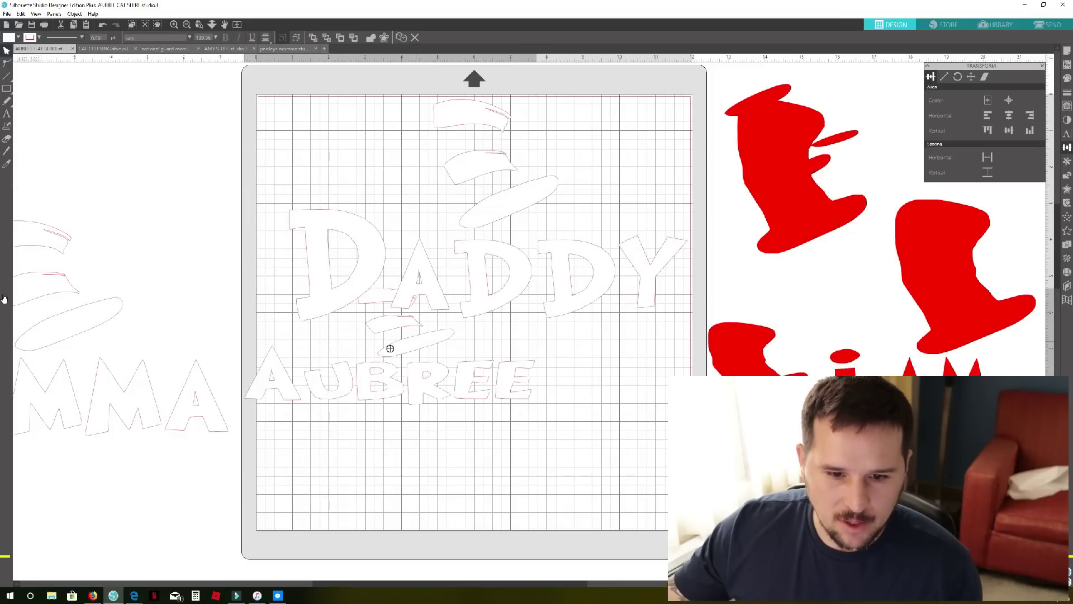
pyautogui.hotkey('ctrl', 'z')
pyautogui.hotkey('ctrl', 'z')
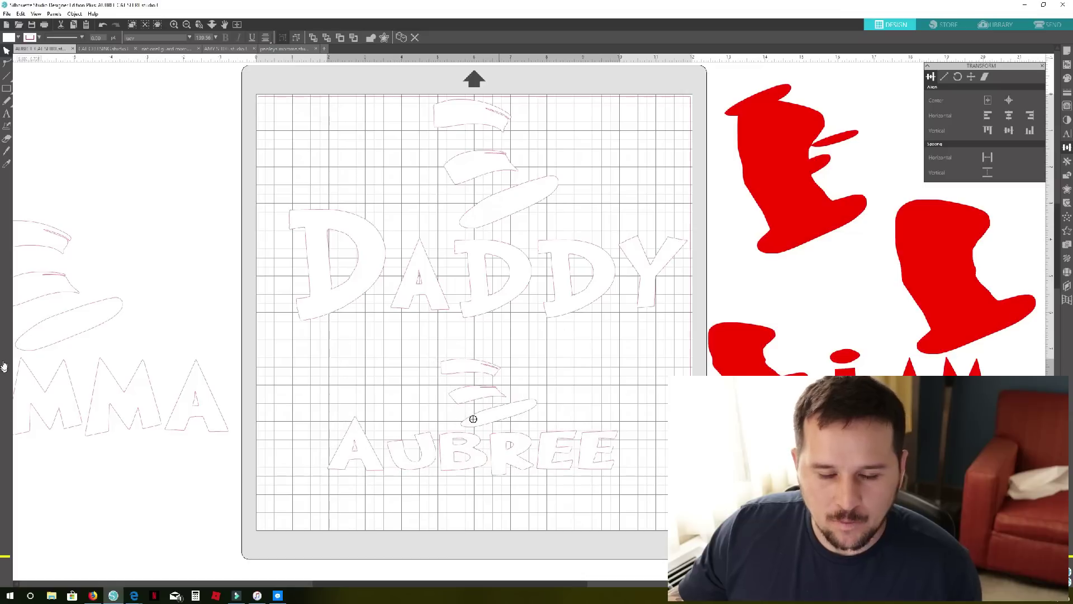
pyautogui.hotkey('ctrl', 'z')
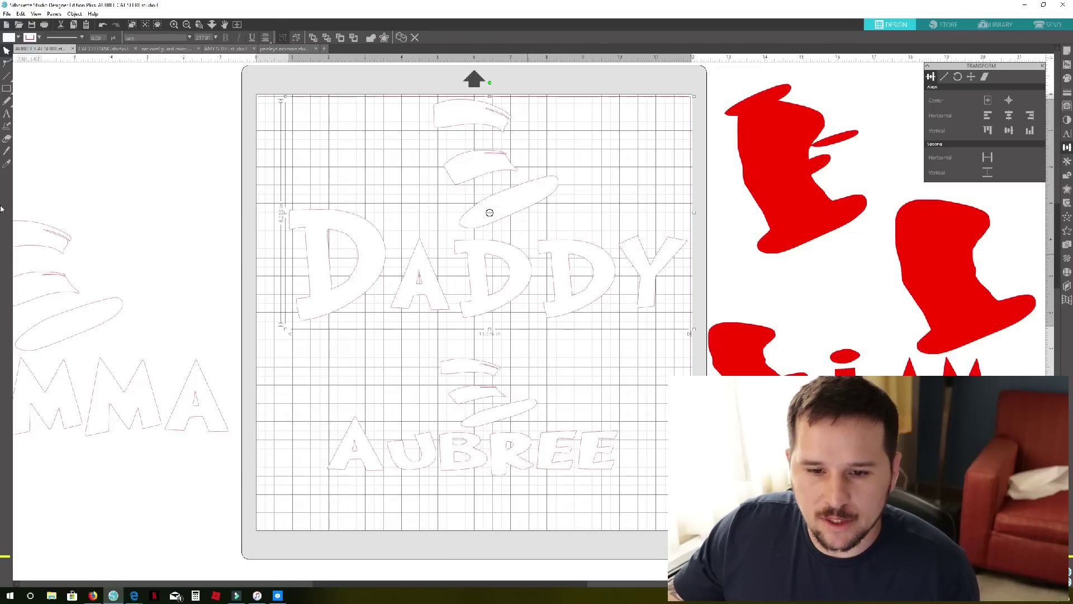
# Step: Flip the white Daddy design horizontally for heat transfer cutting
pyautogui.rightClick(528, 255)
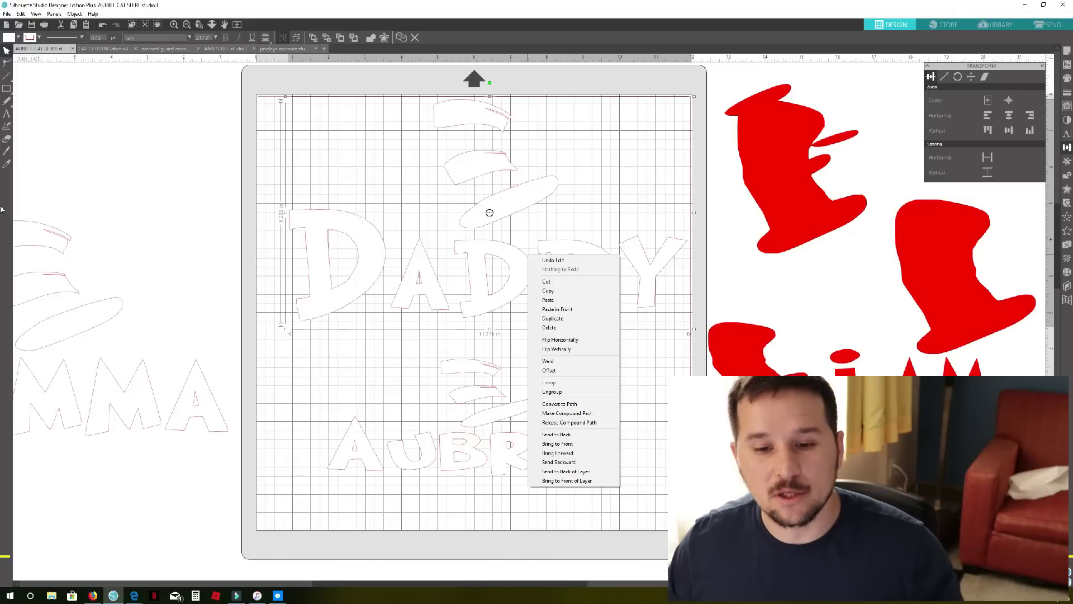
pyautogui.press('Down')
pyautogui.press('Down')
pyautogui.press('Down')
pyautogui.press('Down')
pyautogui.press('Down')
pyautogui.press('Down')
pyautogui.press('Down')
pyautogui.press('Down')
pyautogui.press('Down')
pyautogui.press('Up')
pyautogui.press('Return')
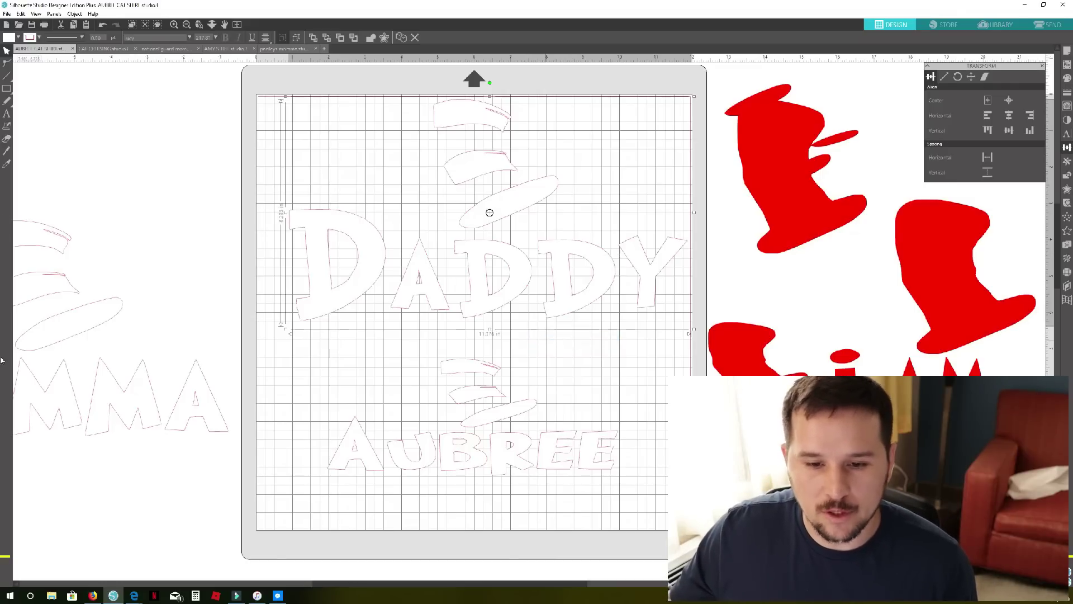
# Step: Flip the smaller white hat and name design below Daddy horizontally
pyautogui.rightClick(492, 414)
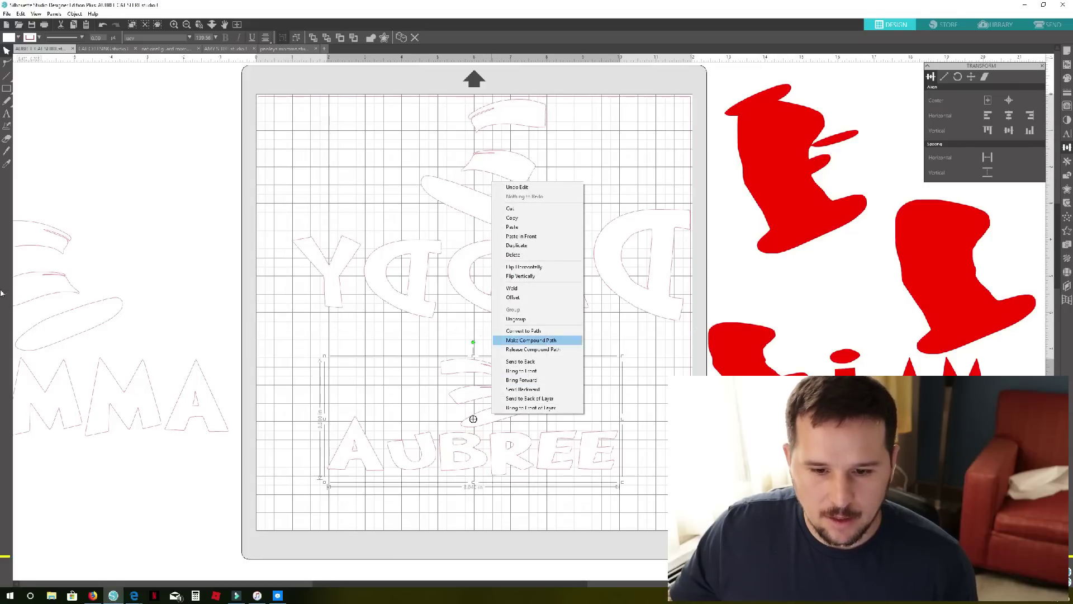
pyautogui.press('Up')
pyautogui.press('Up')
pyautogui.press('Up')
pyautogui.press('Up')
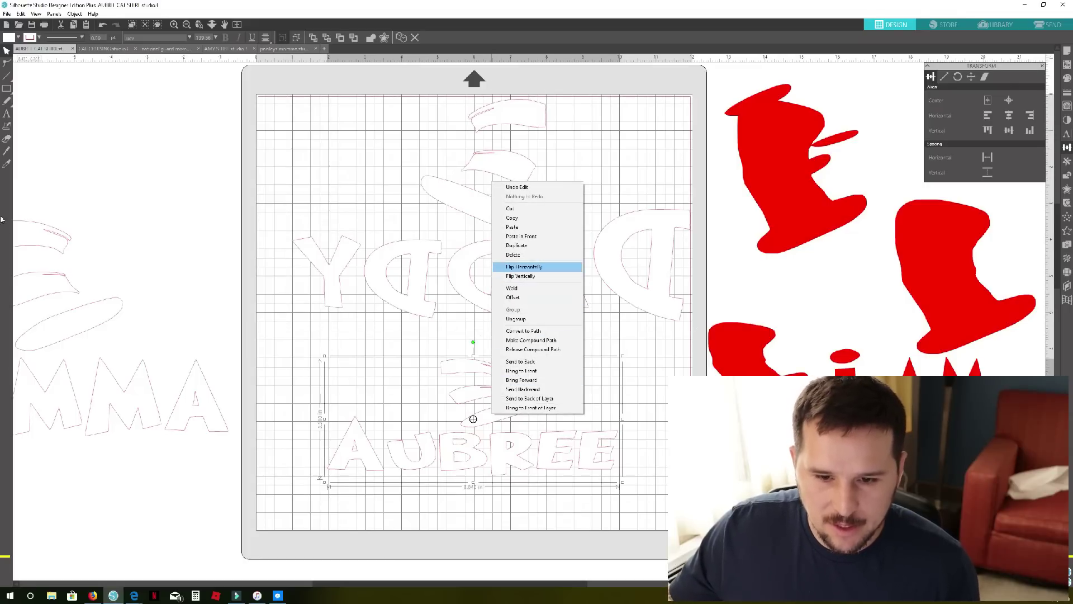
pyautogui.press('Return')
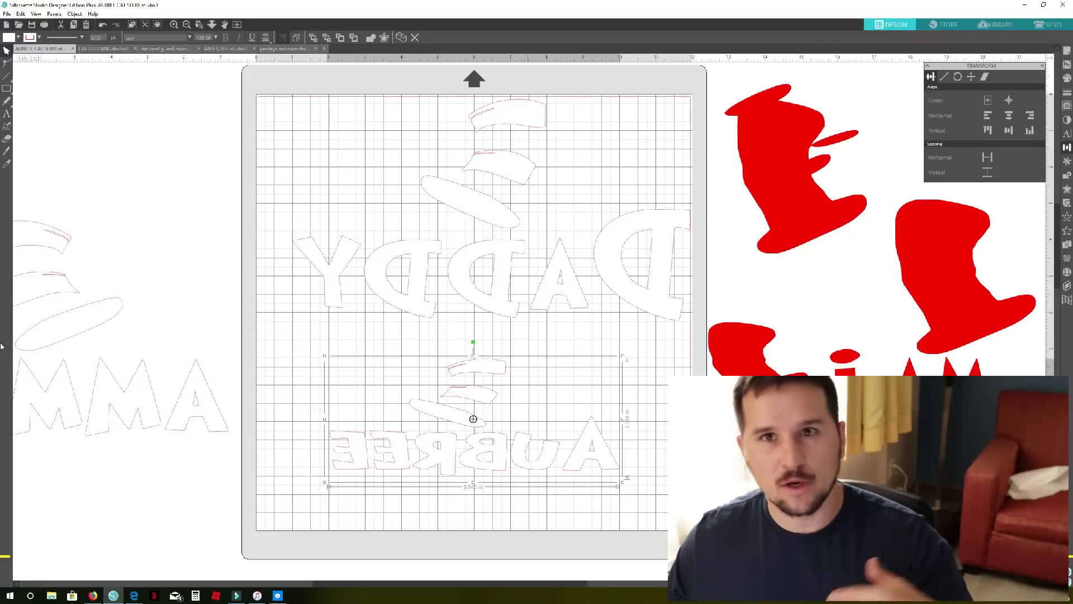
# Step: Shift the mirrored Daddy design inside the cut border and move the smaller name design slightly lower on the mat
pyautogui.press('Escape')
pyautogui.moveTo(490, 212); pyautogui.dragTo(467, 219)
pyautogui.moveTo(464, 220); pyautogui.dragTo(469, 226)
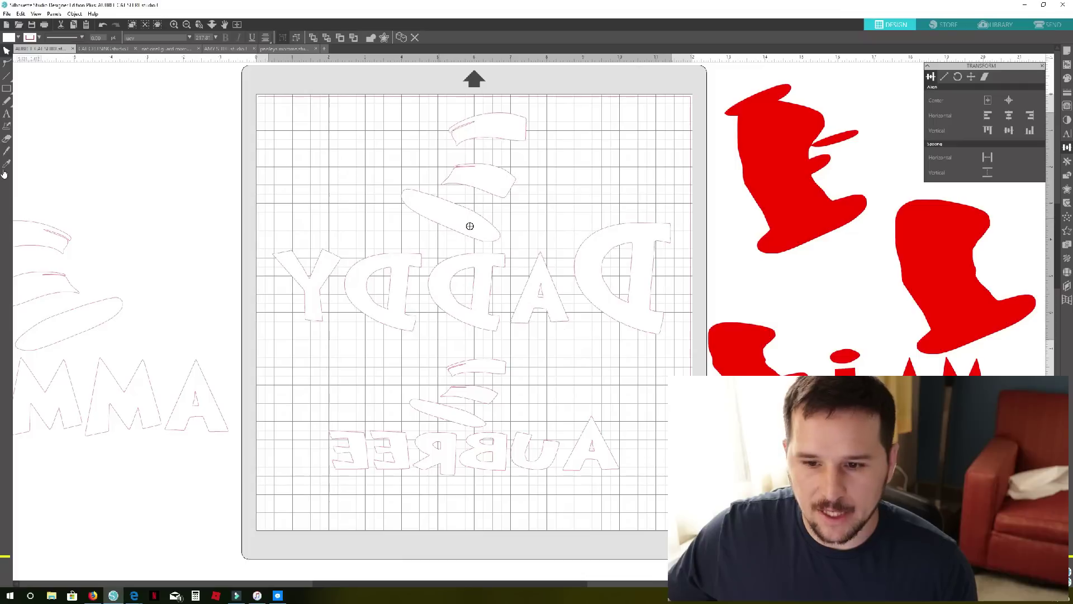
pyautogui.press('Up')
pyautogui.press('Escape')
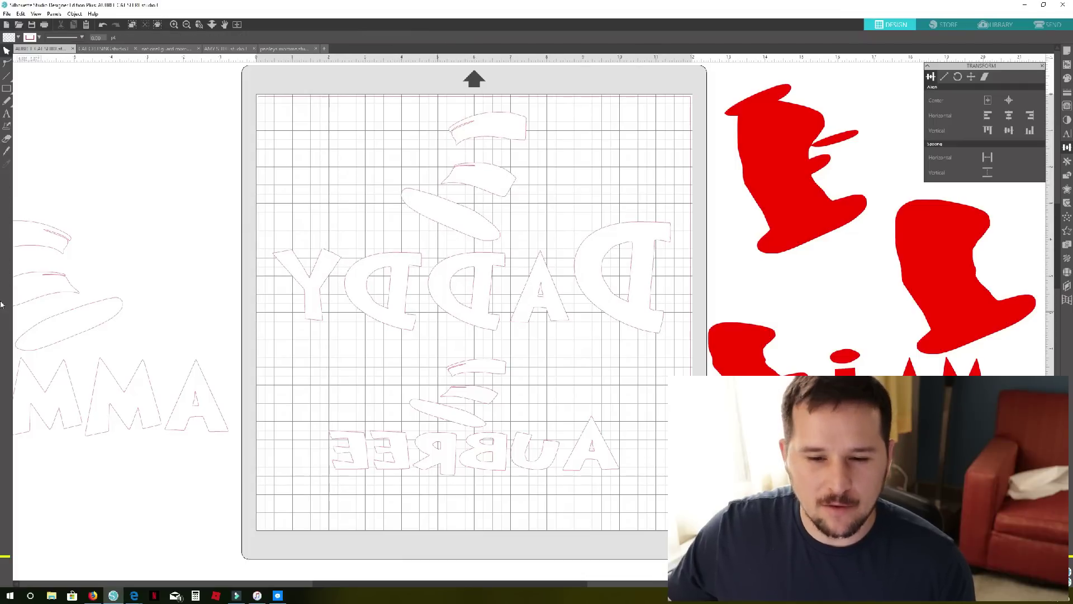
pyautogui.moveTo(449, 365); pyautogui.dragTo(452, 375)
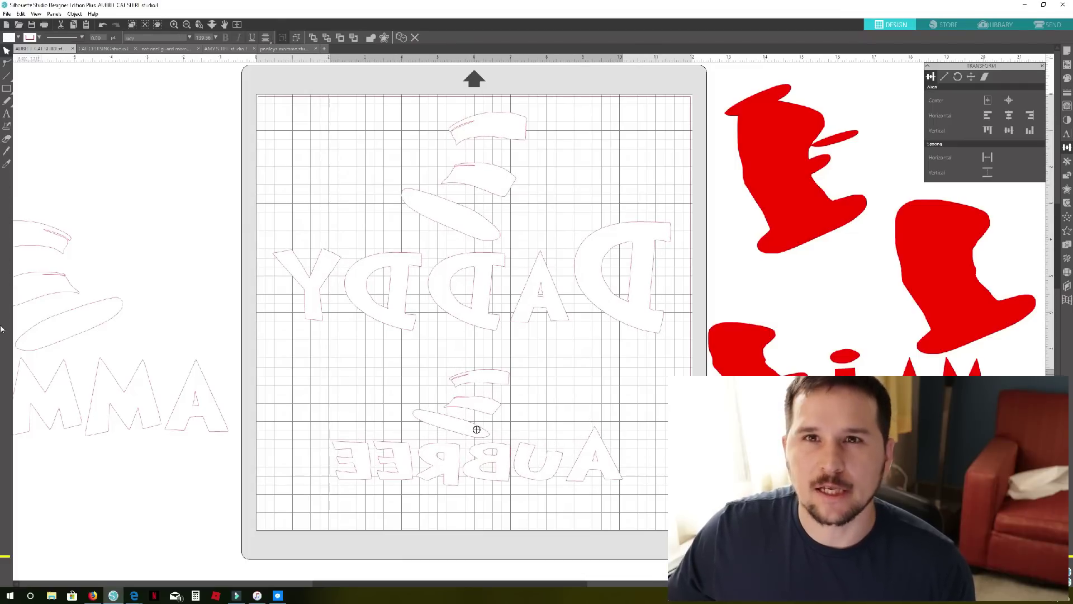
pyautogui.click(434, 334)
# Step: Draw a rectangle around the mirrored Daddy design, wider than the cut area, and another just below the smaller name design
pyautogui.click(6, 88)
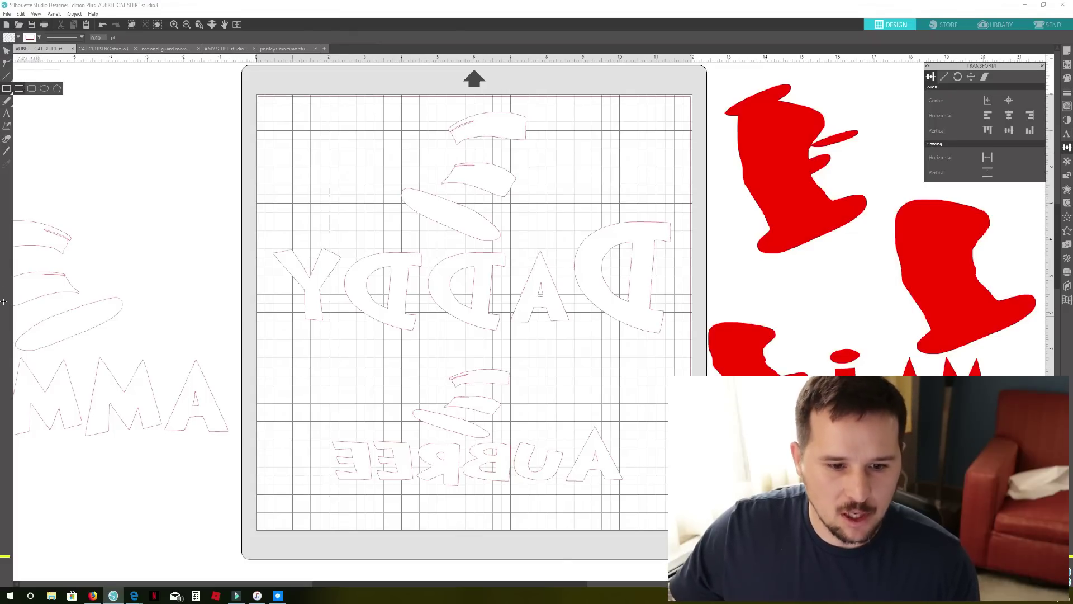
pyautogui.moveTo(247, 348)
pyautogui.mouseDown()
pyautogui.moveTo(396, 330)
pyautogui.moveTo(659, 258)
pyautogui.moveTo(691, 184)
pyautogui.moveTo(703, 82)
pyautogui.mouseUp()
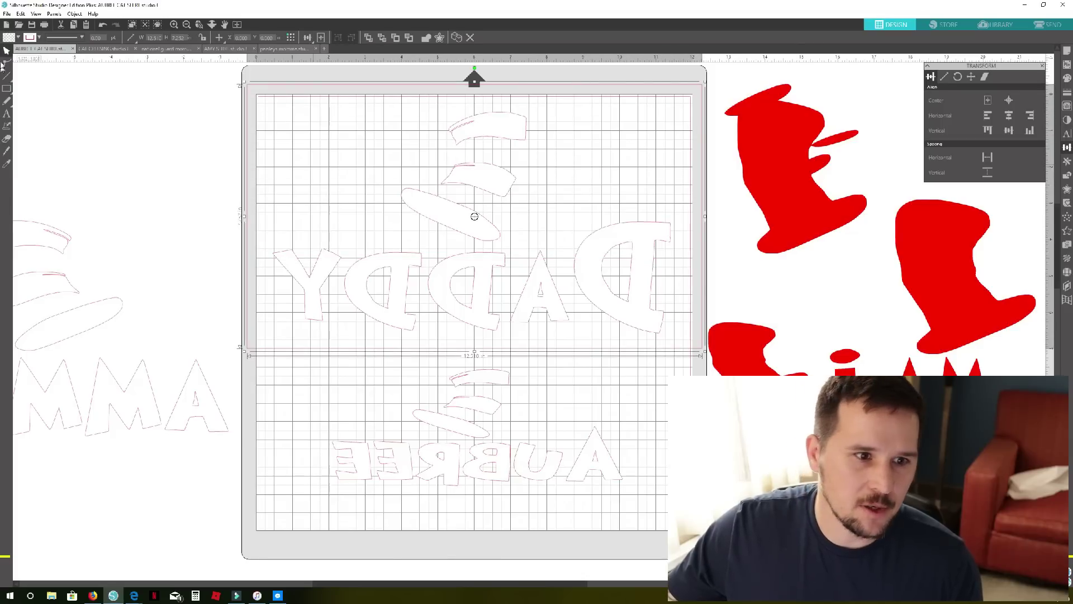
pyautogui.click(19, 88)
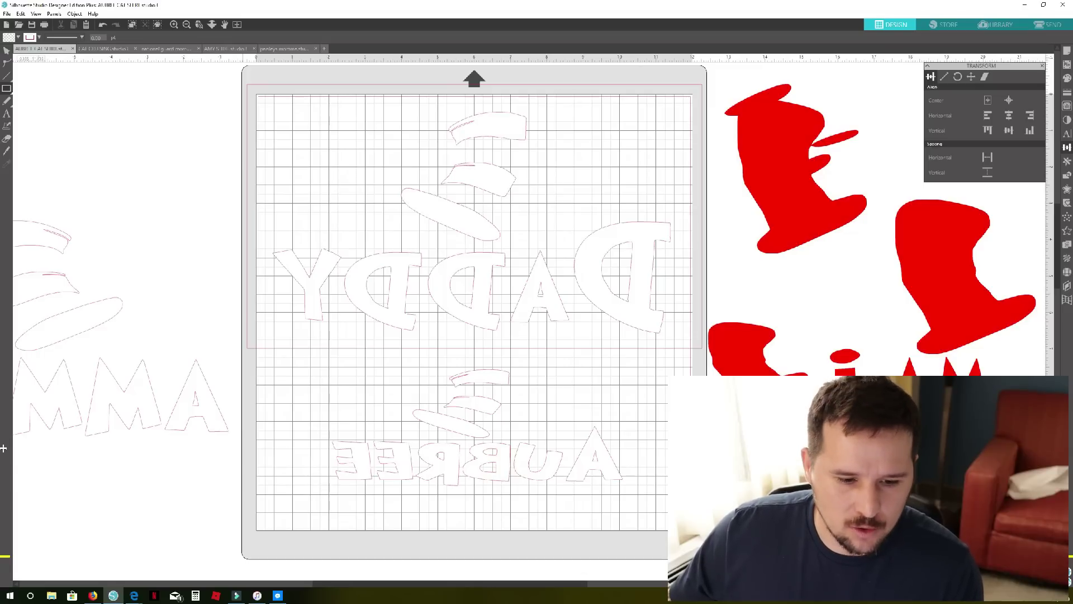
pyautogui.moveTo(244, 495); pyautogui.dragTo(725, 539)
pyautogui.moveTo(3, 495); pyautogui.dragTo(4, 506)
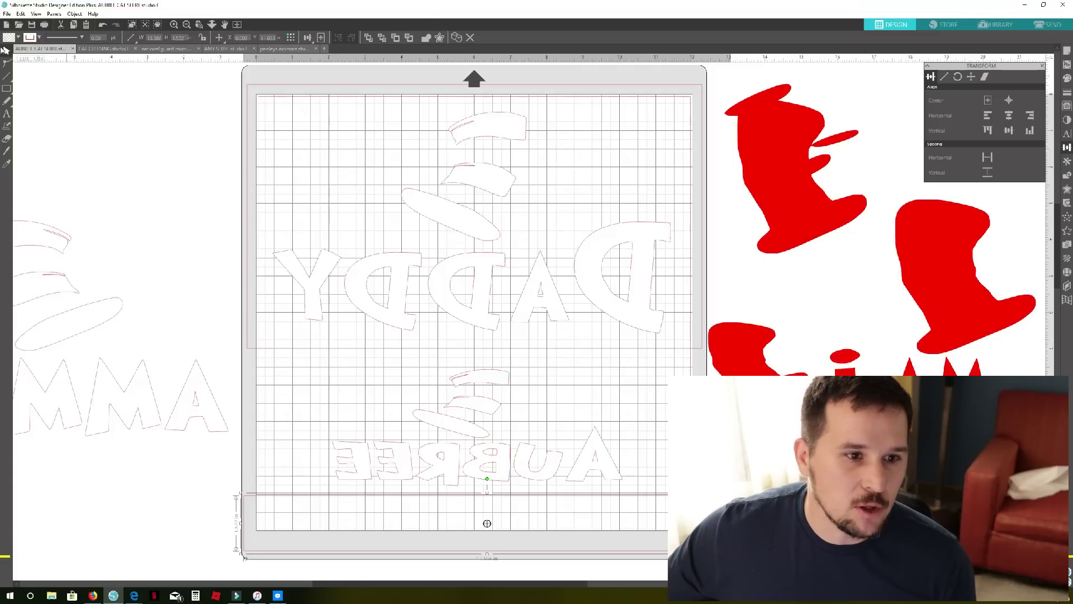
pyautogui.click(6, 88)
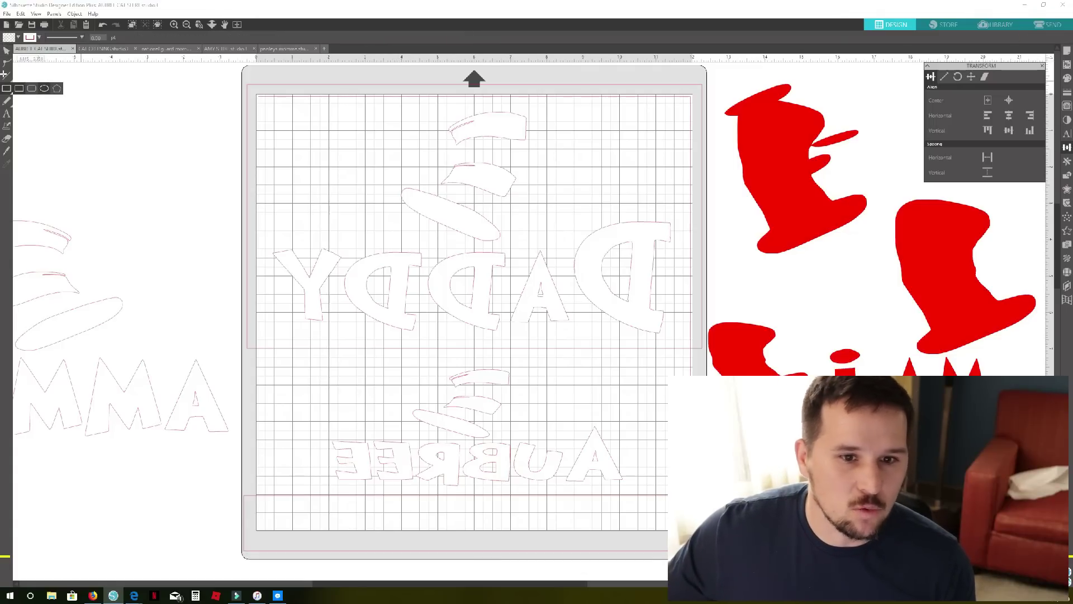
pyautogui.moveTo(316, 105); pyautogui.dragTo(394, 127)
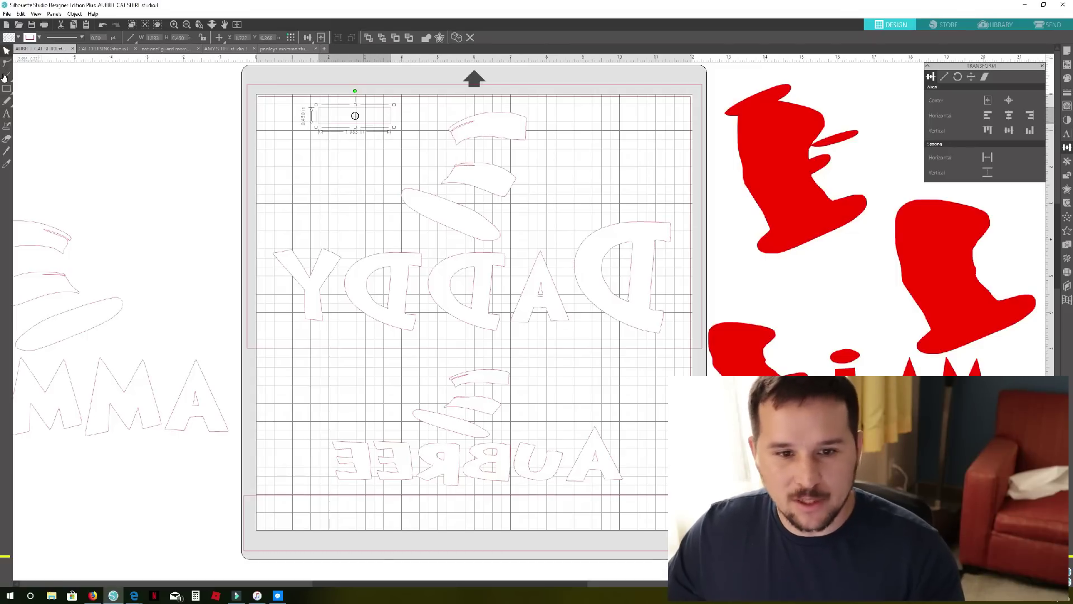
pyautogui.press('Delete')
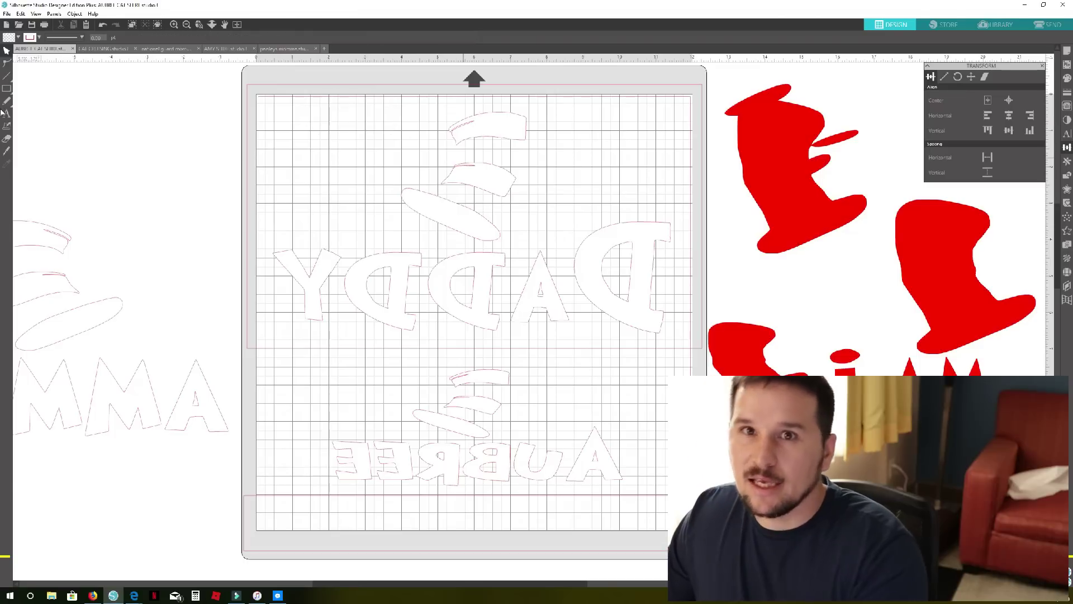
# Step: Centre the mirrored Daddy design and the smaller name design horizontally on the mat
pyautogui.press('Tab')
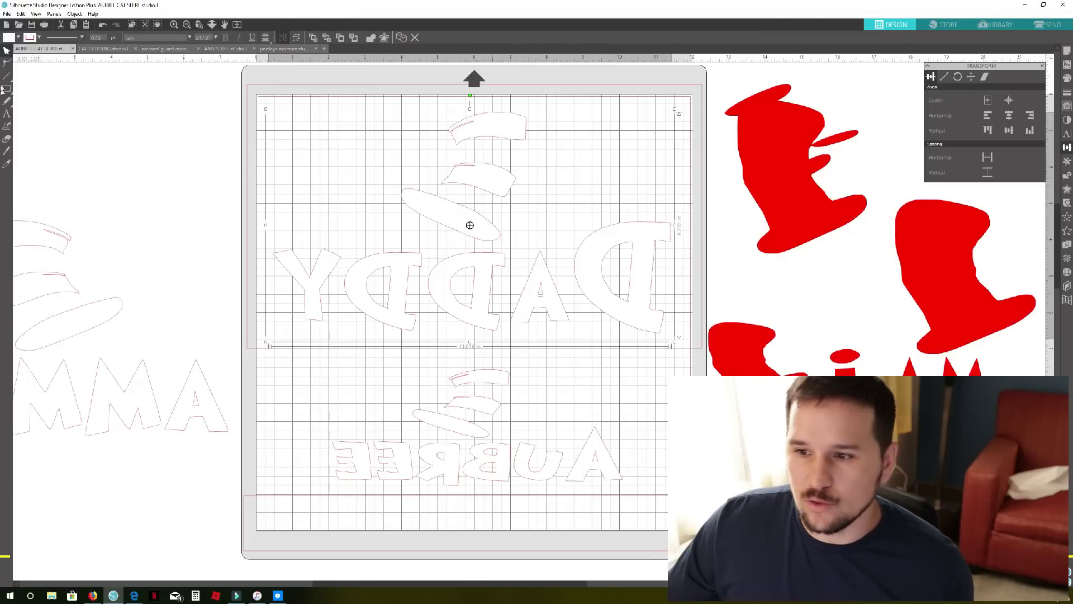
pyautogui.click(1009, 115)
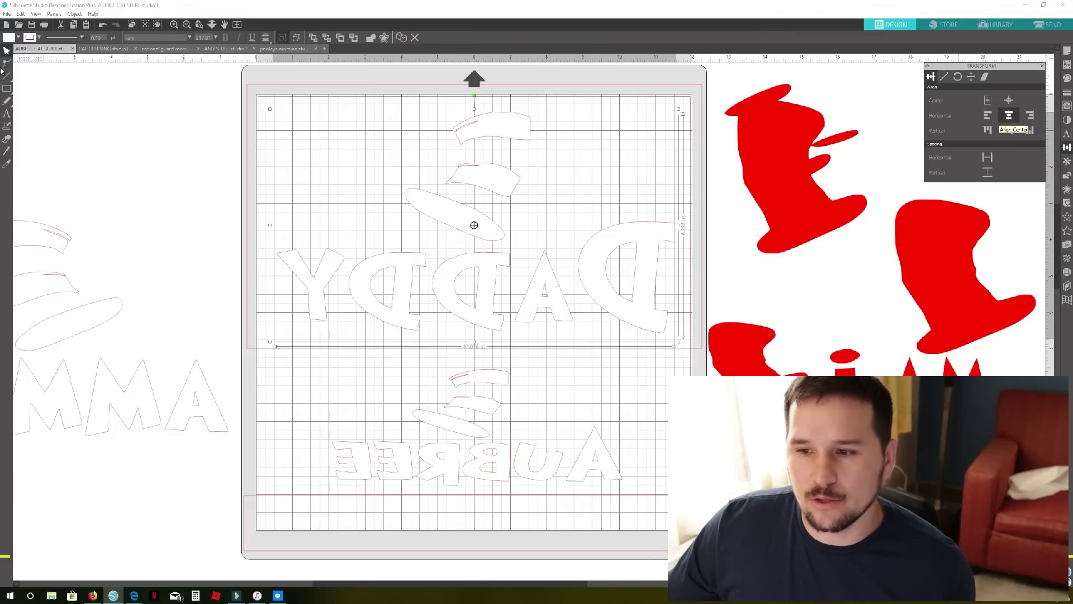
pyautogui.press('Tab')
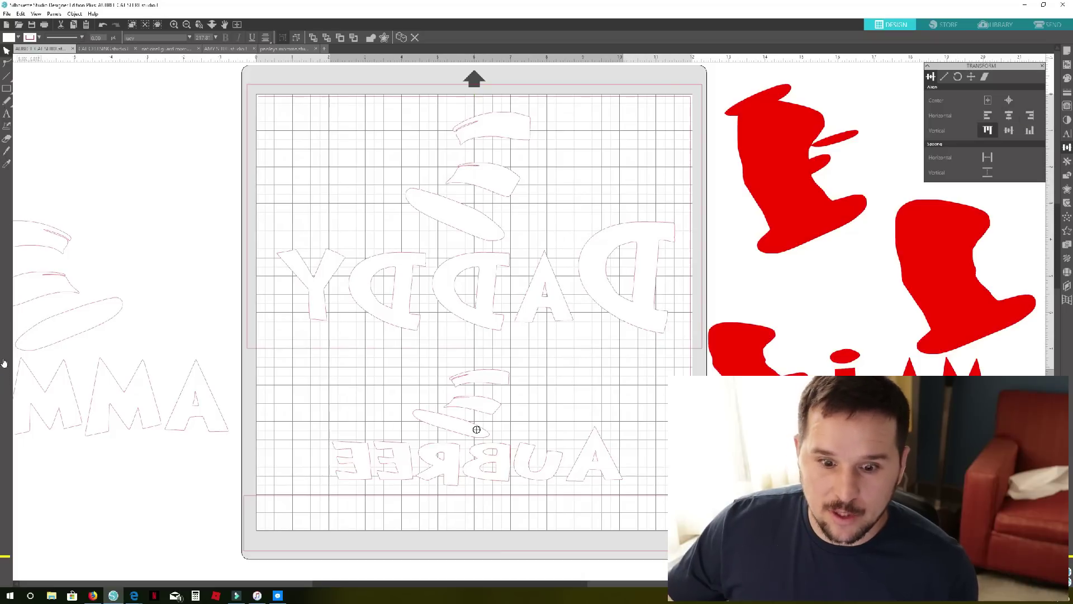
pyautogui.click(1009, 115)
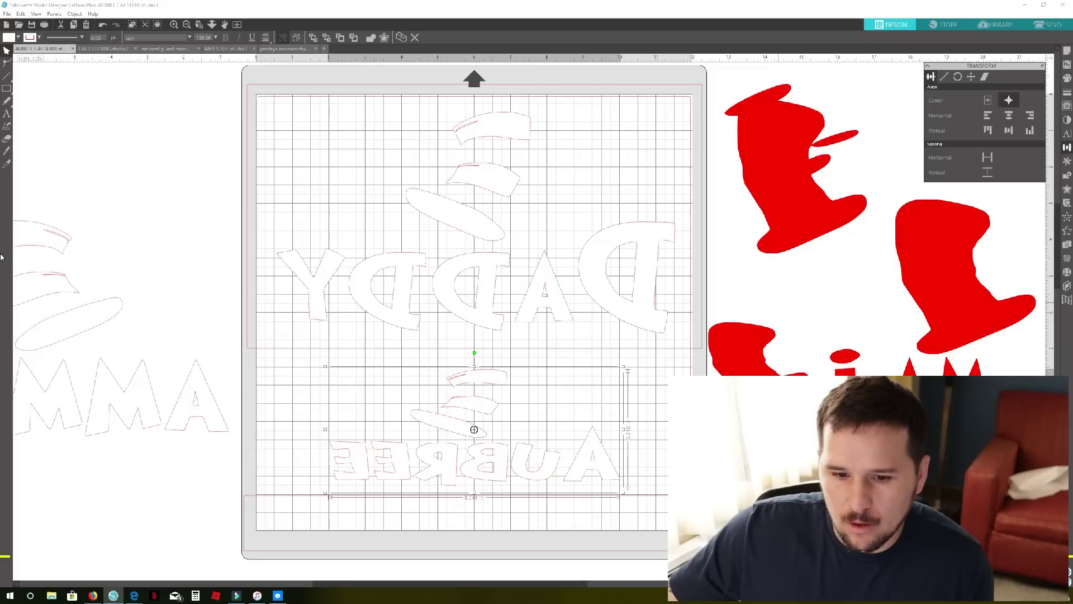
pyautogui.press('Escape')
# Step: Open the send setup and review the material presets and the cut setting of the mirrored Daddy design
pyautogui.click(1049, 24)
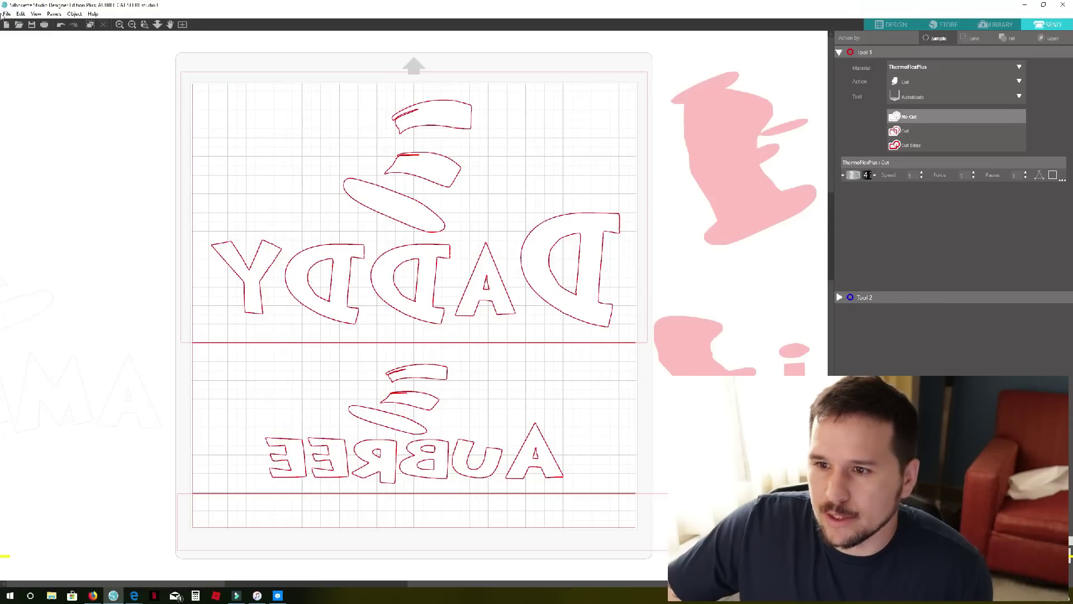
pyautogui.click(956, 67)
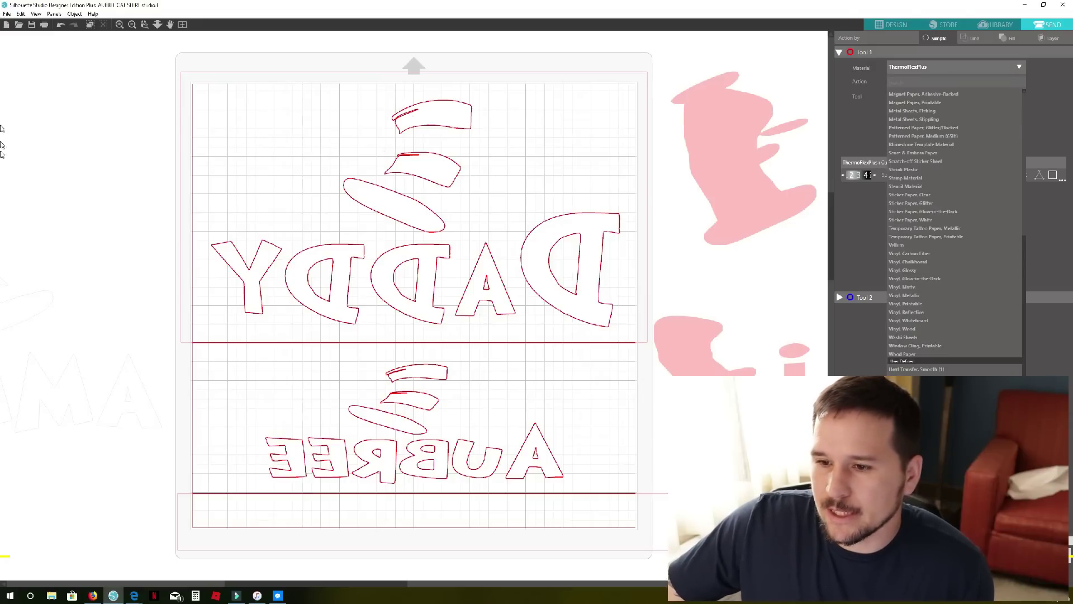
pyautogui.press('Escape')
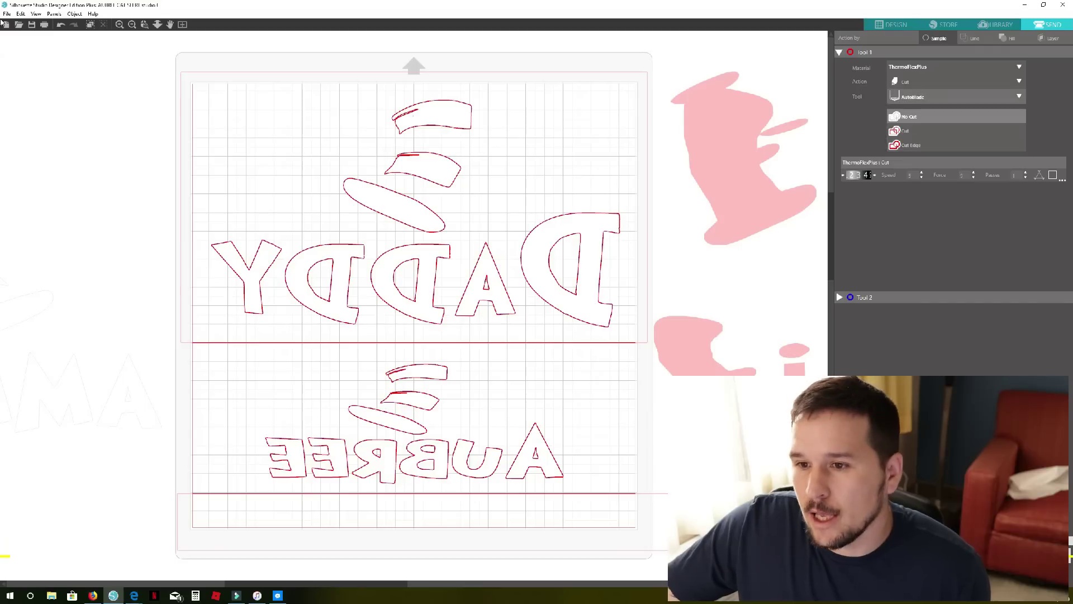
pyautogui.click(955, 66)
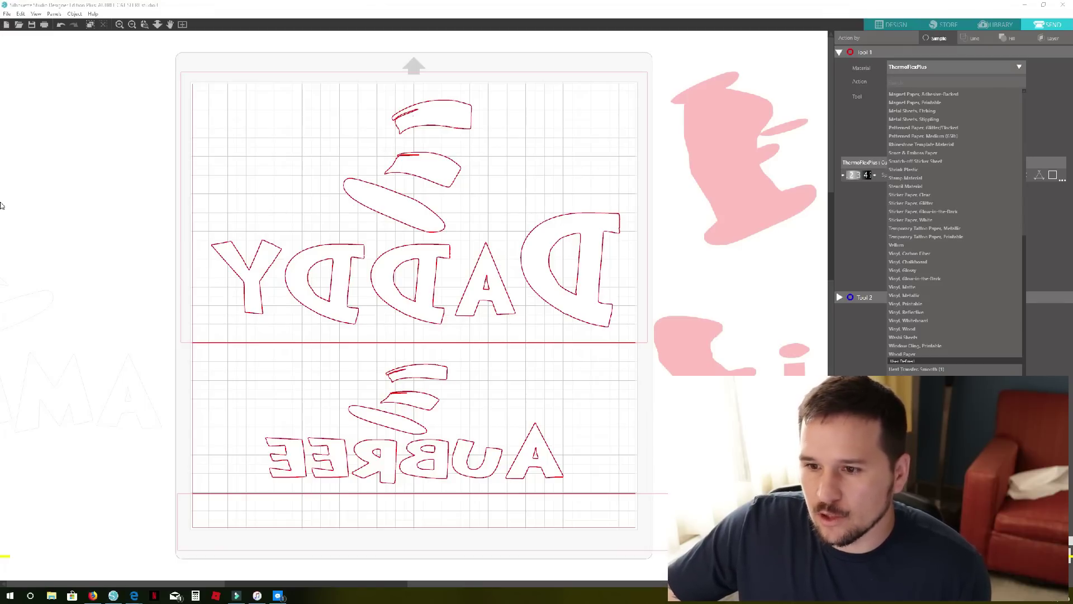
pyautogui.press('Escape')
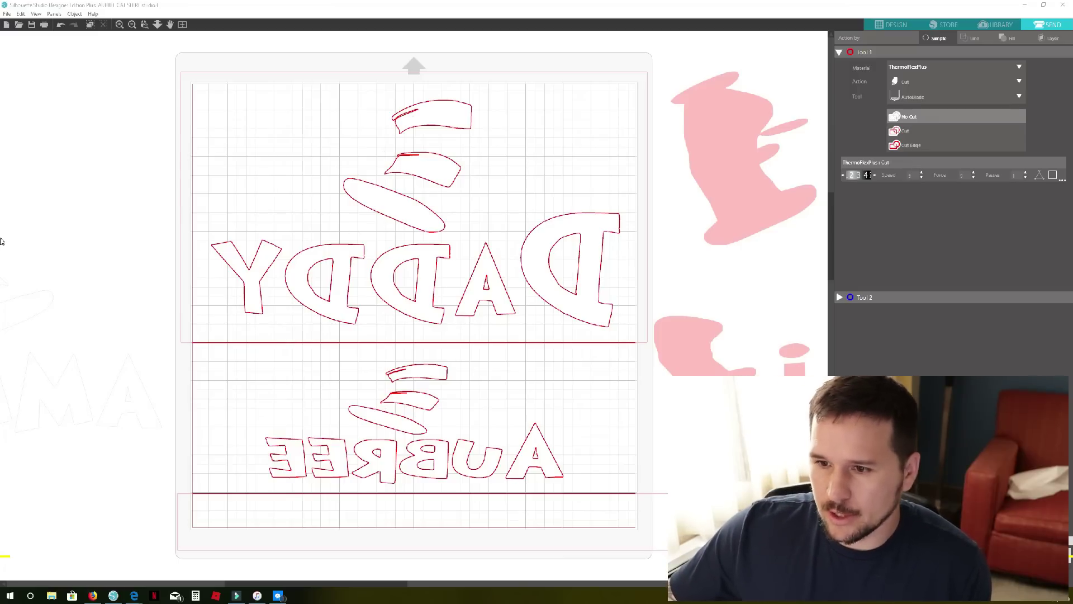
pyautogui.click(3, 208)
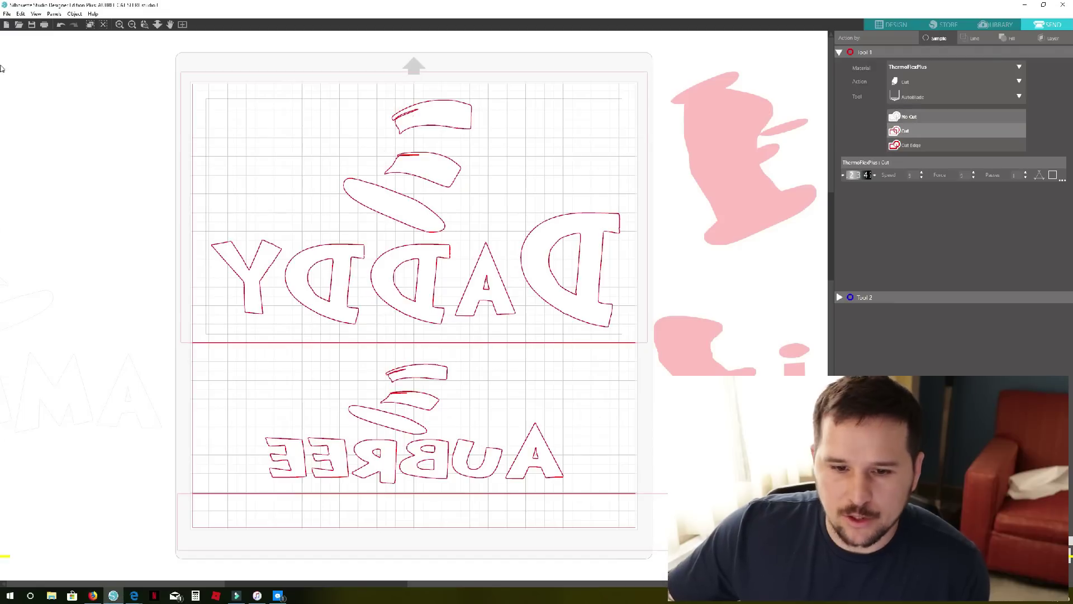